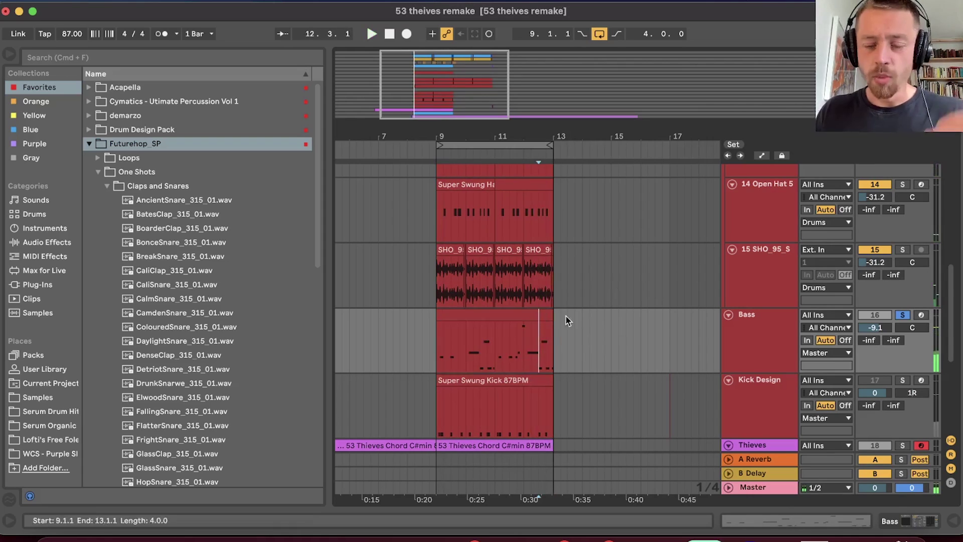
Look over the tracks in the arrangement and open the Bass track's device view.
scroll(839, 298, "down", 4)
scroll(839, 298, "up", 15)
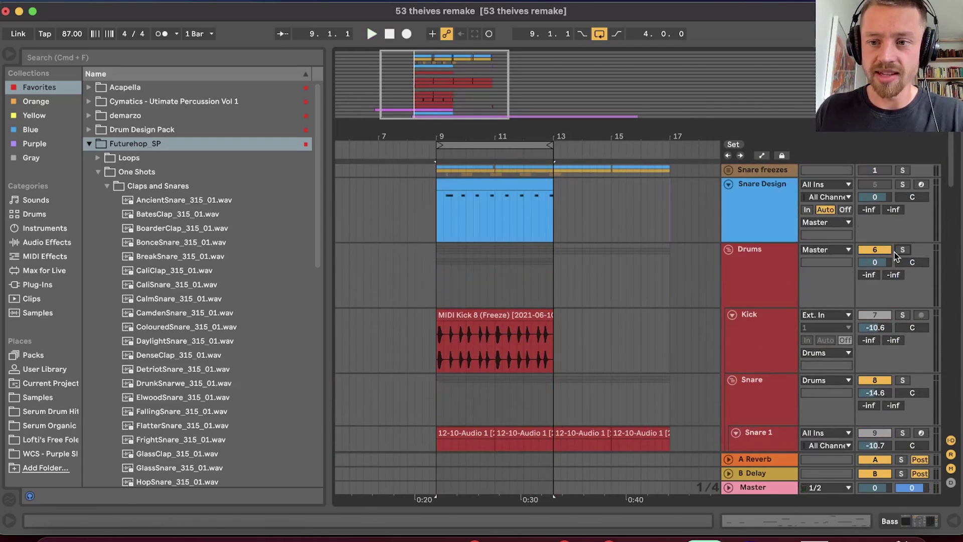
scroll(875, 402, "down", 15)
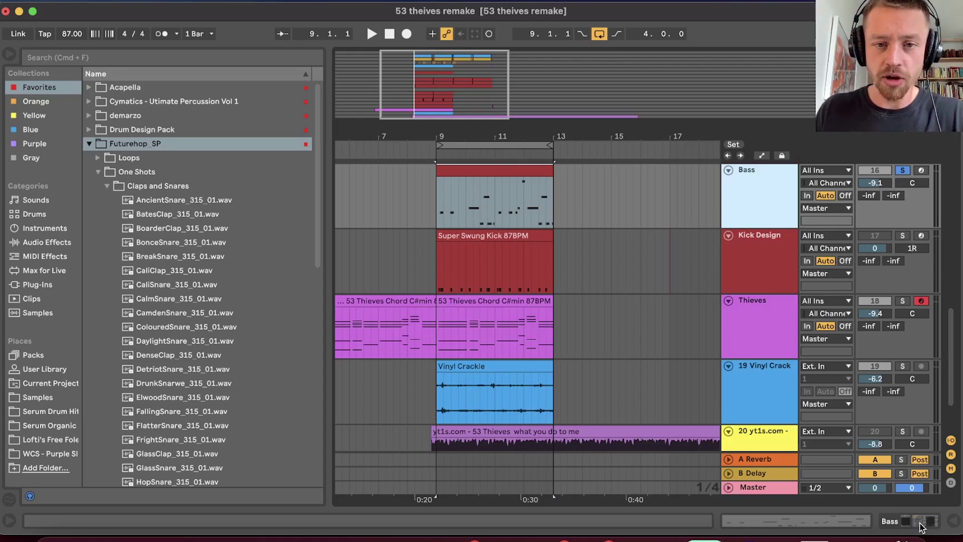
left_click(921, 524)
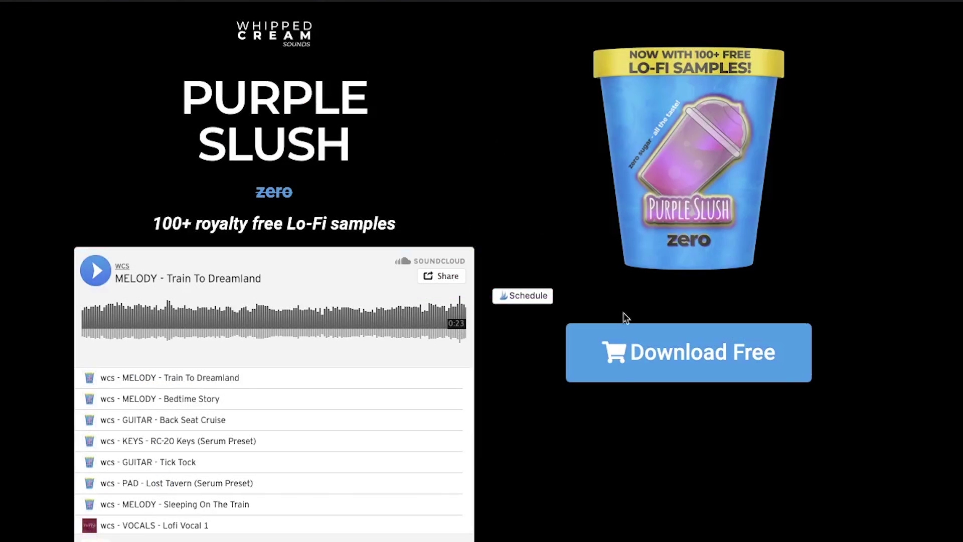
Open the free Purple Slush Zero download form and review the contents of the full Purple Slush sample pack.
left_click(628, 376)
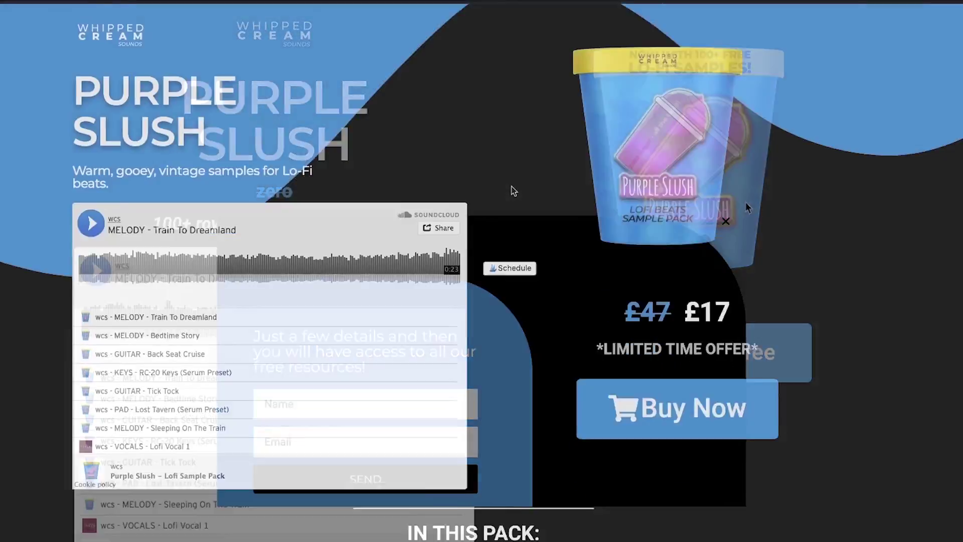
scroll(511, 187, "down", 20)
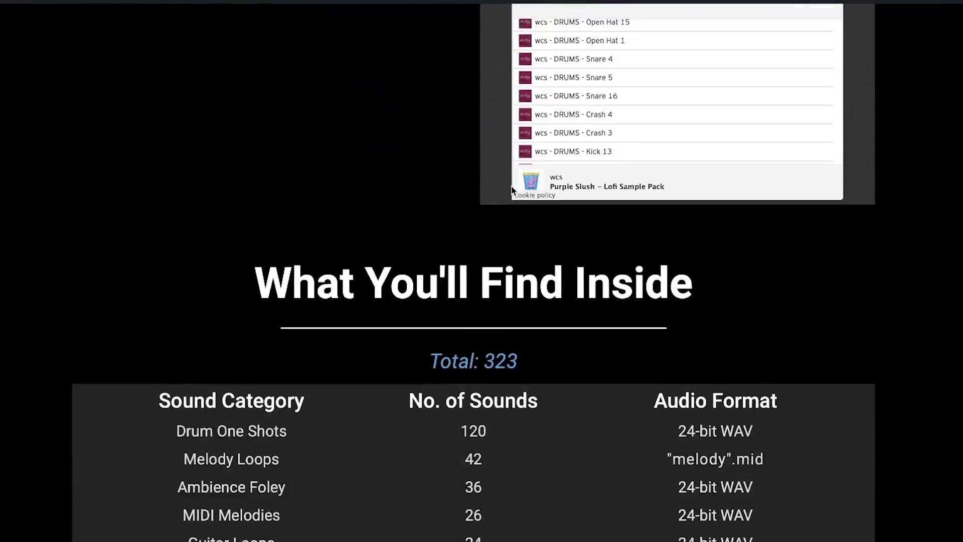
scroll(511, 188, "down", 10)
left_click(482, 309)
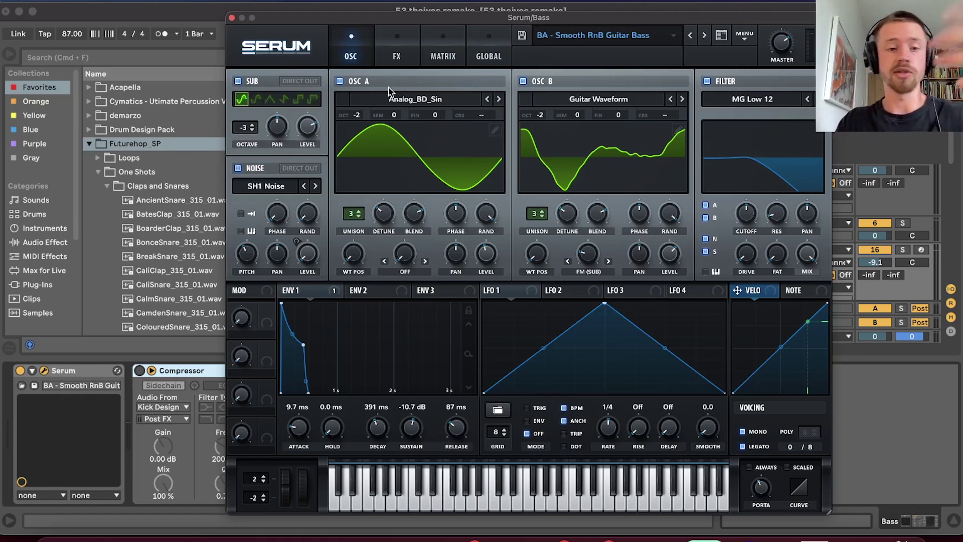
Turn off oscillators A and B in the Serum bass patch and enable the noise oscillator.
left_click(339, 82)
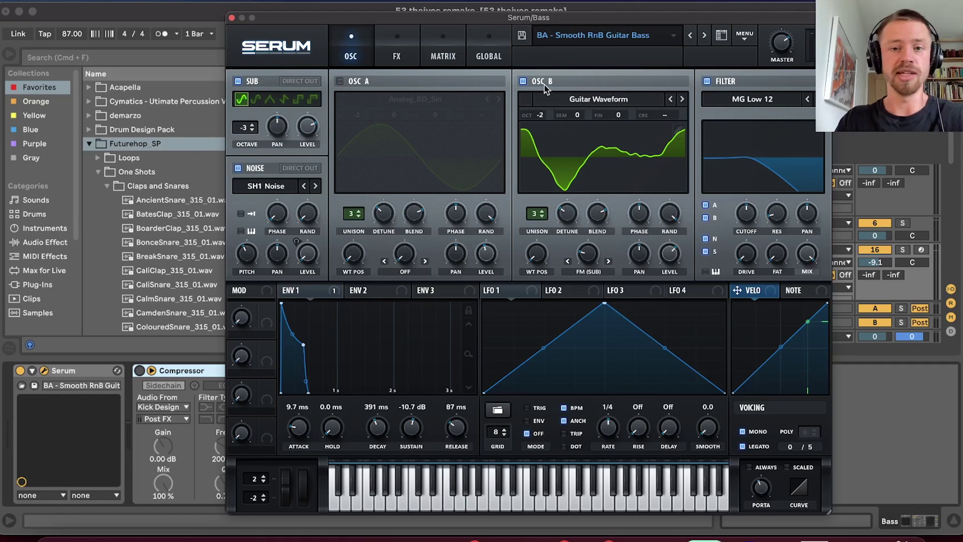
left_click(523, 80)
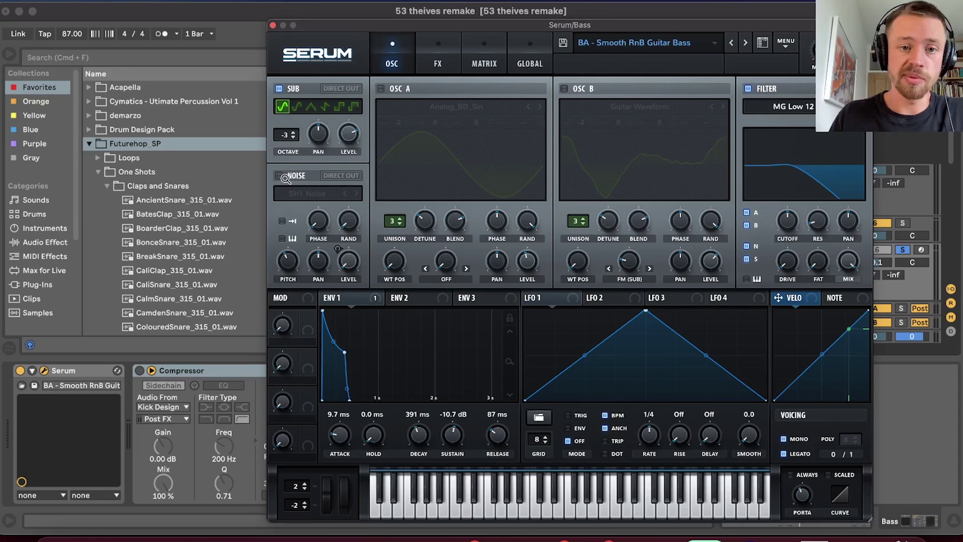
left_click(279, 176)
Set the noise oscillator's source to SH1 Noise from the Analog category and play the bass part.
left_click(295, 194)
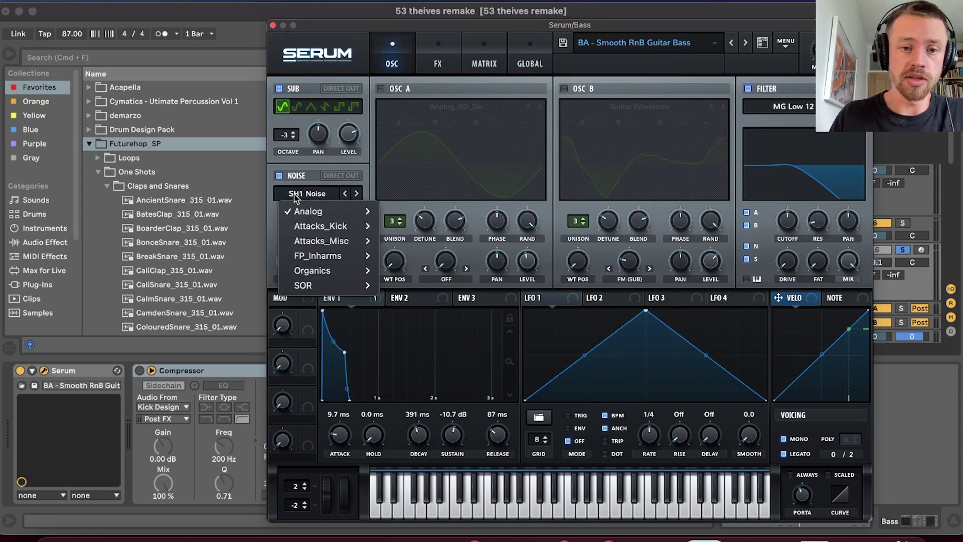
mouse_move(312, 215)
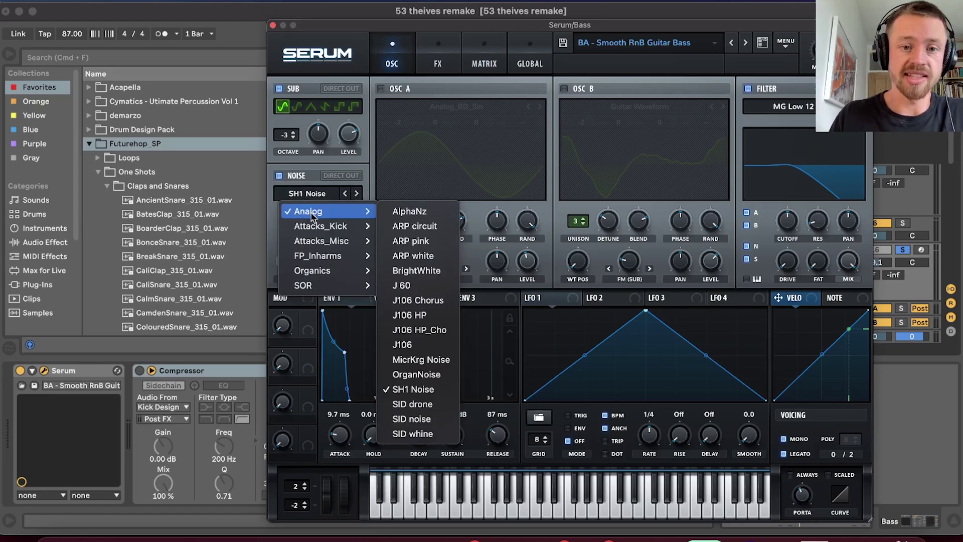
left_click(417, 389)
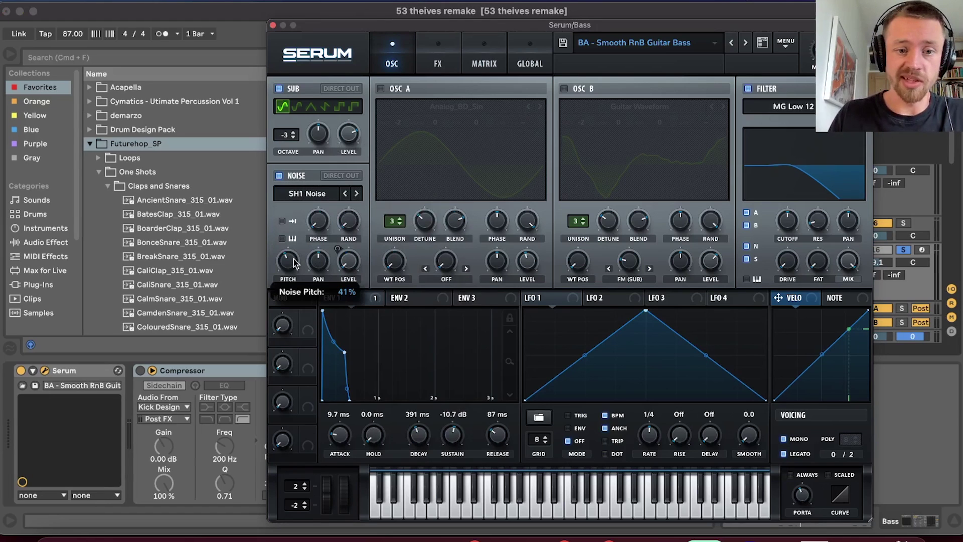
mouse_move(295, 264)
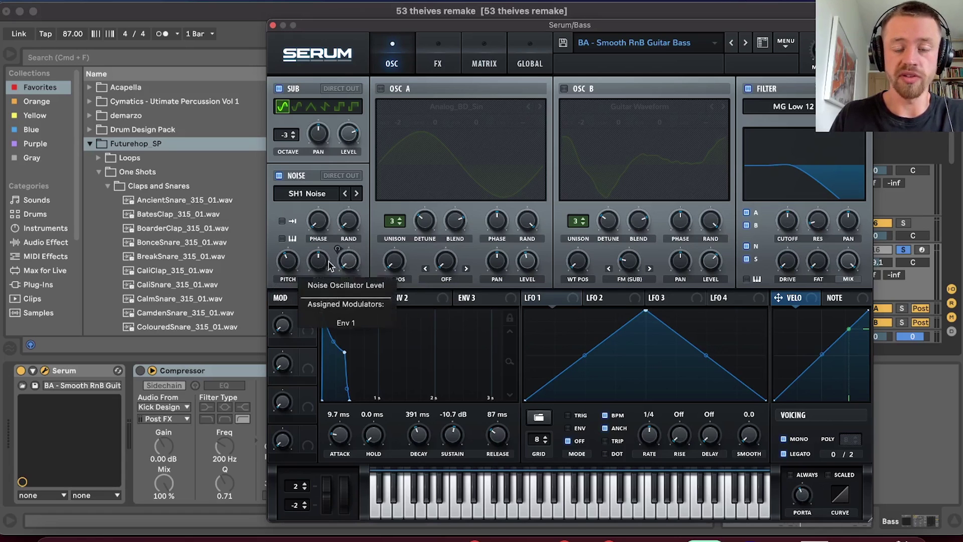
key("space")
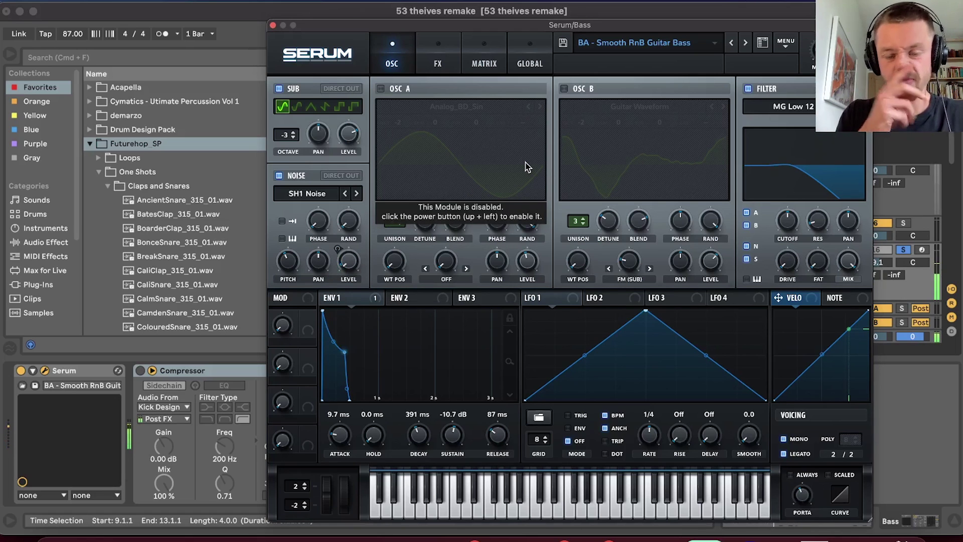
Turn oscillator A on with the analog wavetable Analog_BD_Sin and open oscillator B's wavetable choices.
left_click(381, 88)
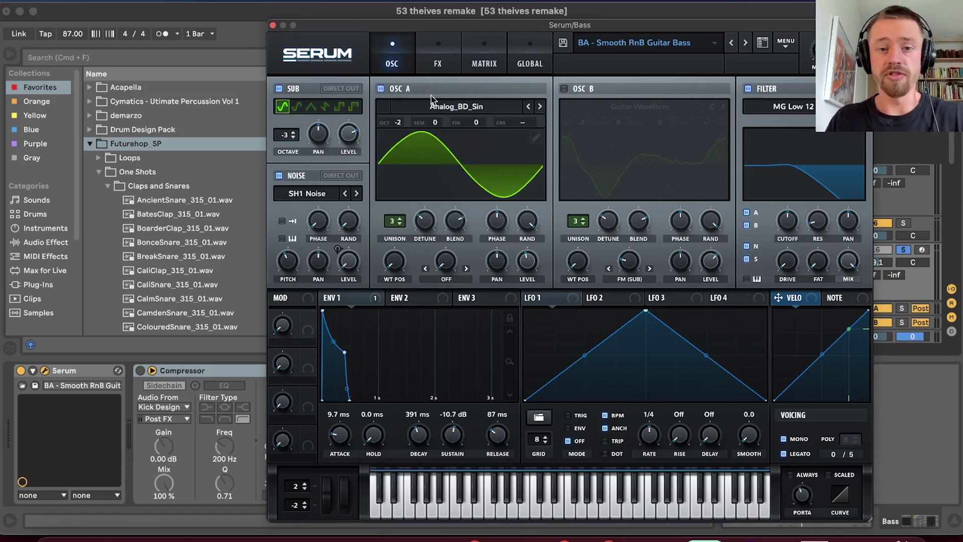
left_click(439, 107)
mouse_move(451, 123)
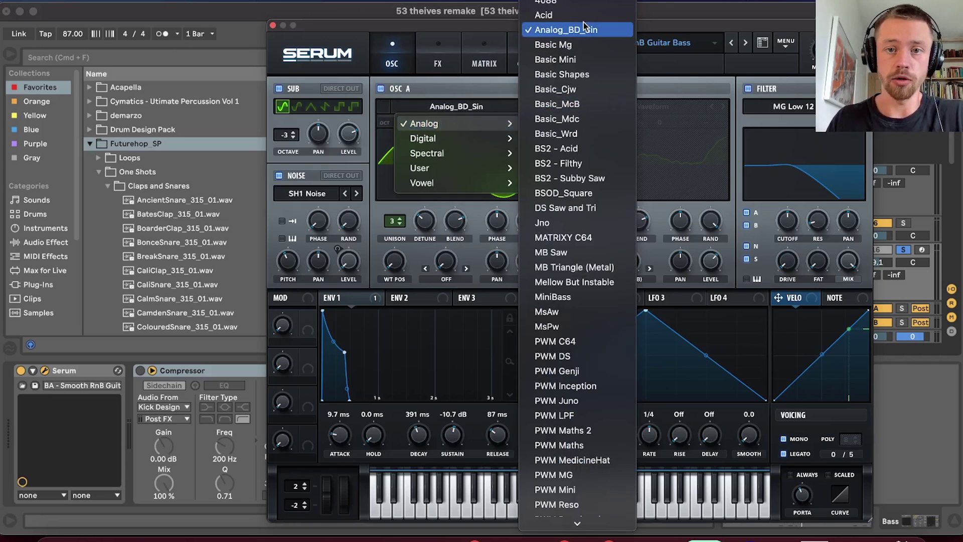
left_click(563, 31)
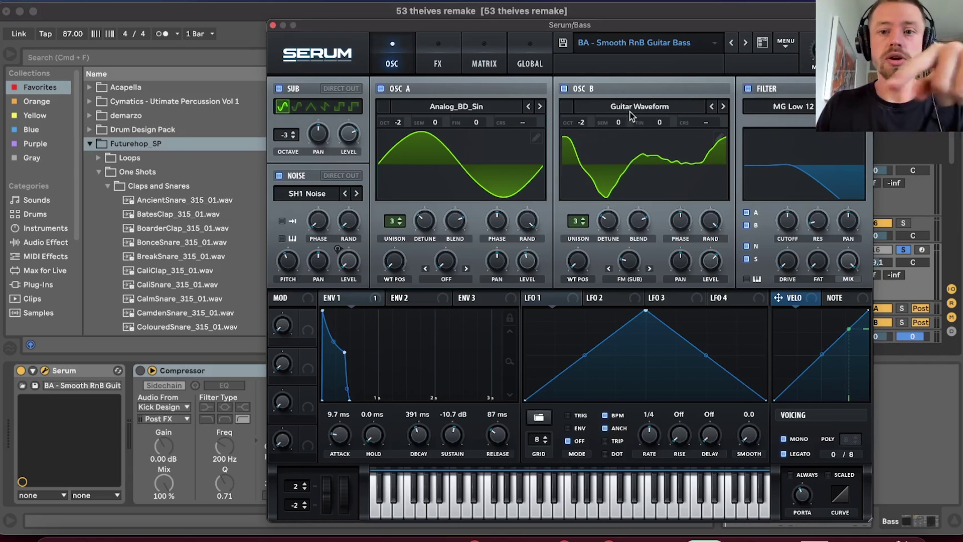
left_click(630, 111)
left_click(644, 103)
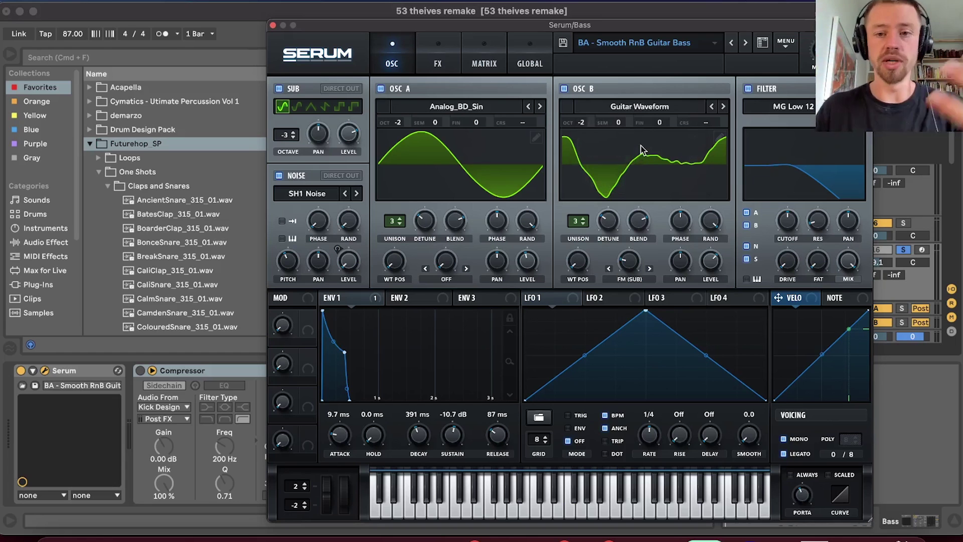
Switch to Finder and open the WCS - Serum Organic Instruments noise folder within the sample pack's Serum Presets folder.
left_click(58, 538)
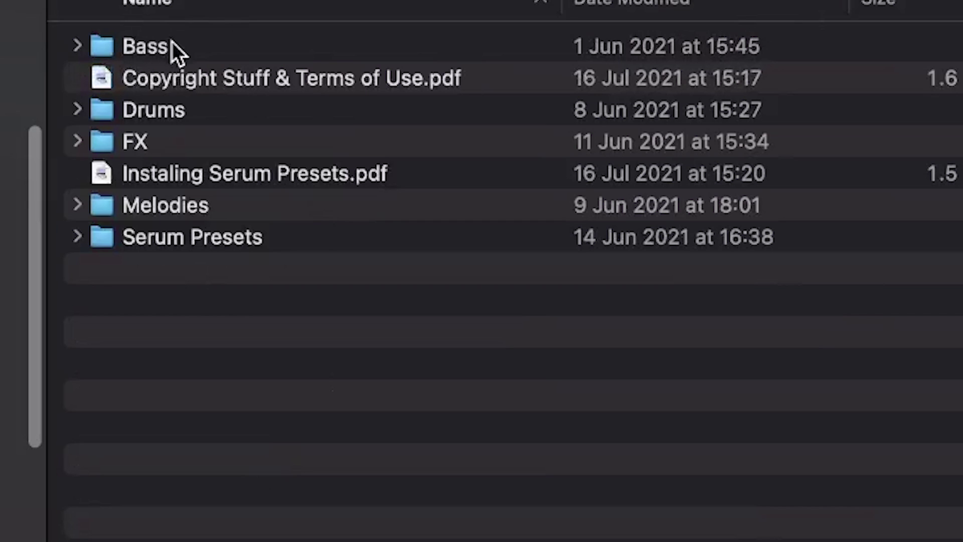
left_click(173, 41)
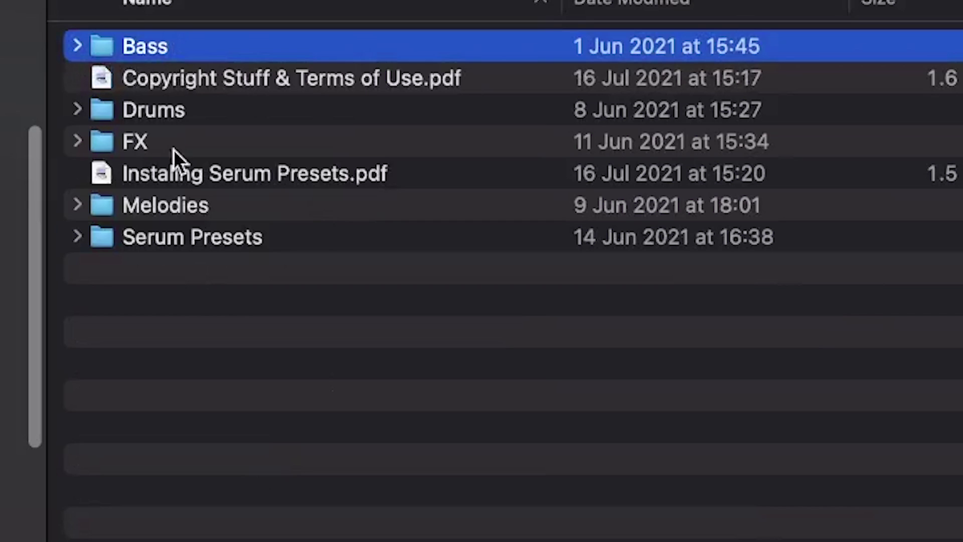
key("Down")
key("Down")
key("Down")
double_click(177, 240)
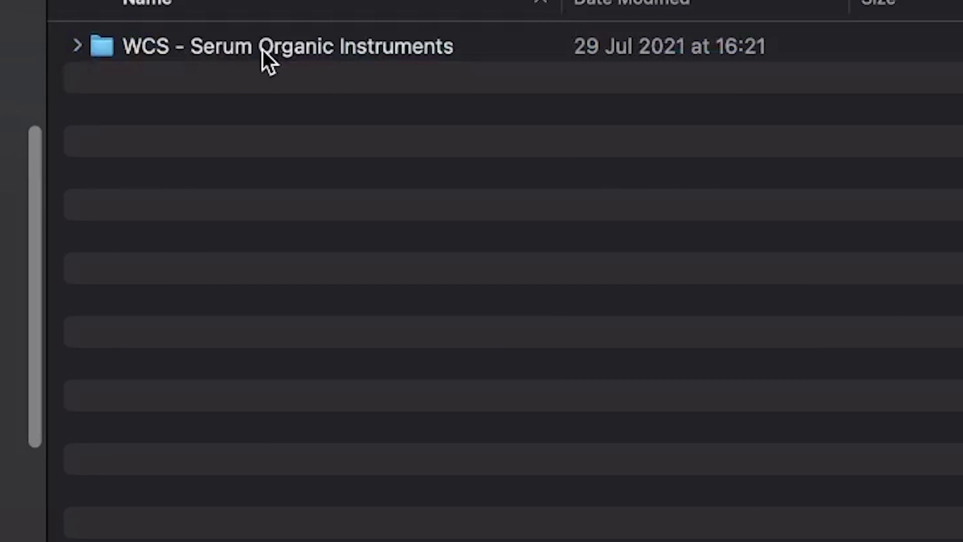
double_click(248, 50)
Examine the instrument WAV files in the WCS - Serum Organic Instruments folder.
scroll(301, 121, "down", 5)
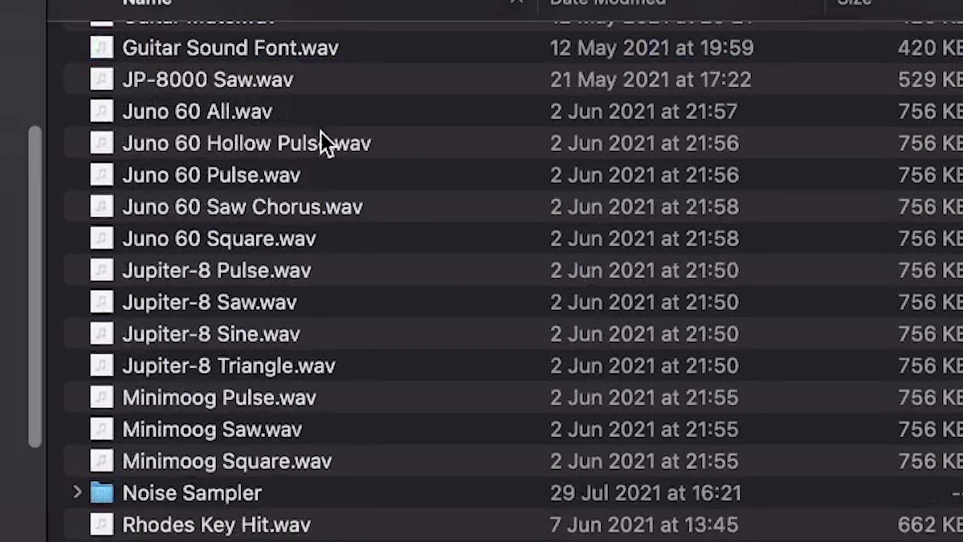
scroll(320, 145, "up", 5)
scroll(282, 176, "down", 4)
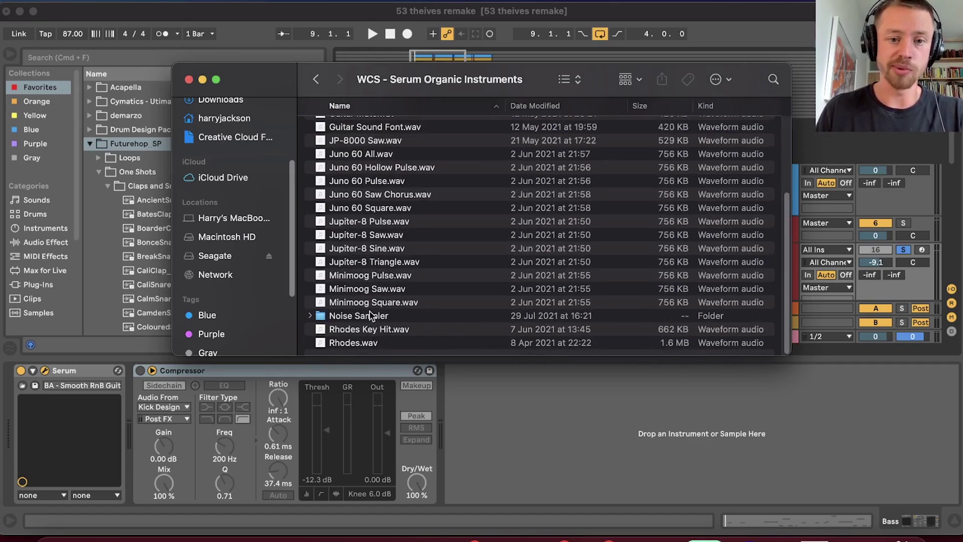
scroll(386, 275, "up", 4)
scroll(382, 285, "down", 4)
left_click(316, 79)
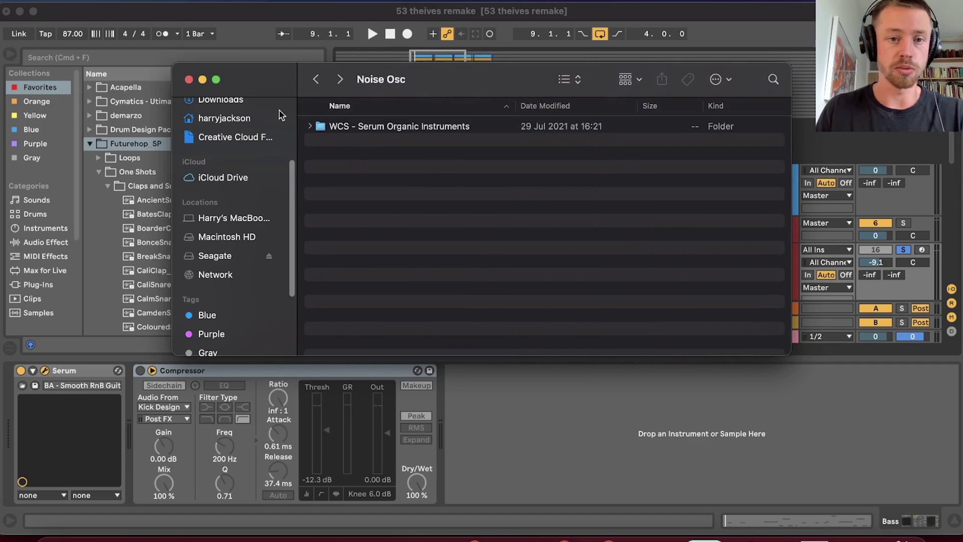
left_click(339, 79)
scroll(399, 231, "up", 4)
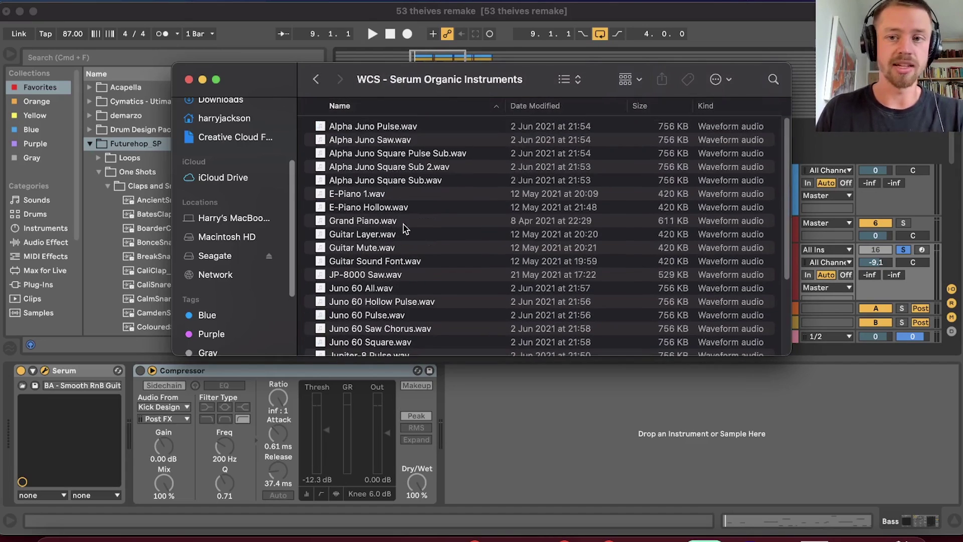
Switch back to Ableton Live and check oscillator B's unison detune and its FM Sub Osc warp mode in Serum.
key("super+Tab")
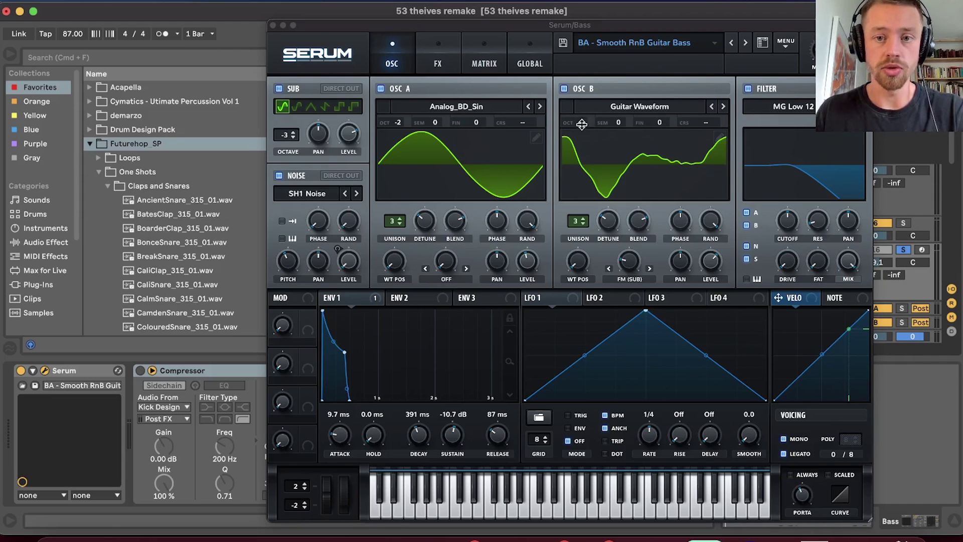
left_click(612, 220)
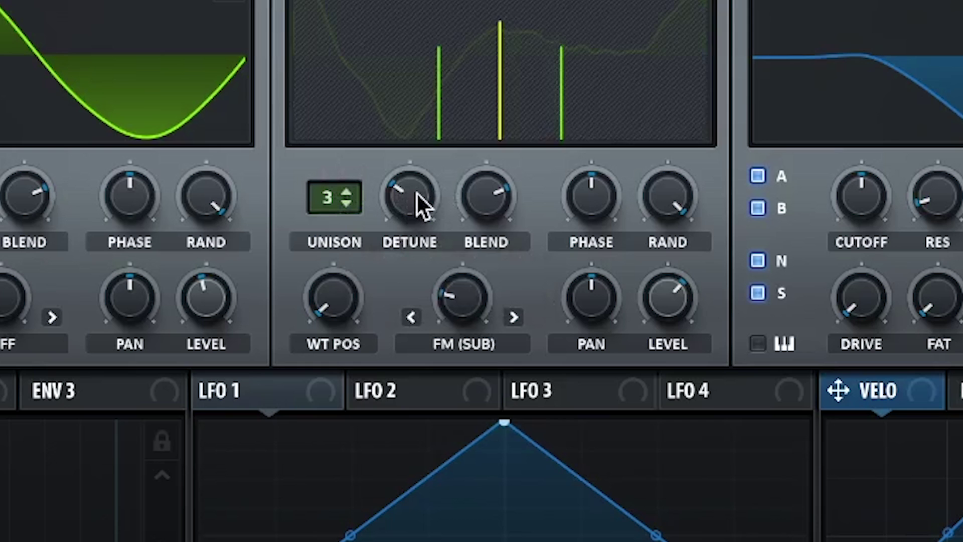
left_click(608, 217)
left_click(464, 344)
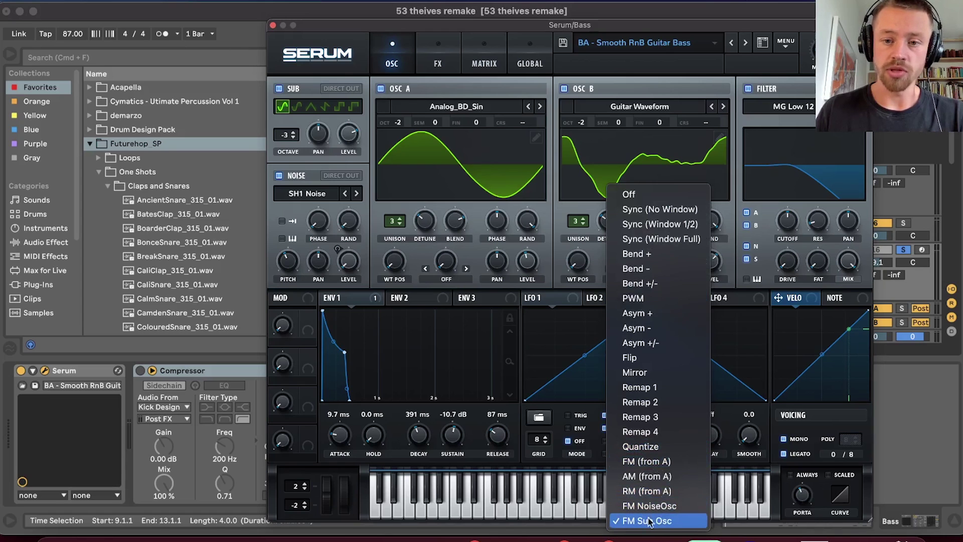
left_click(622, 91)
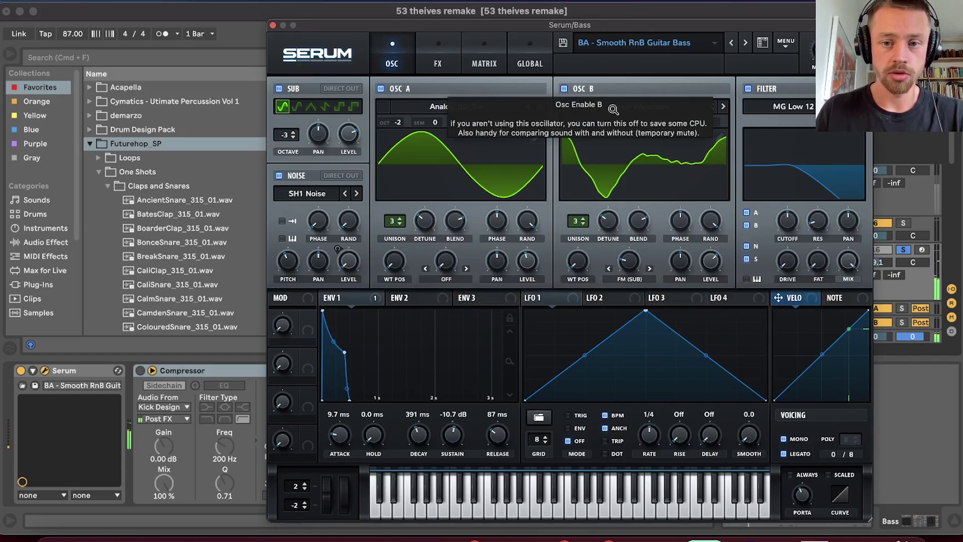
Compare the bass during playback with and without oscillator B, and with and without the filter, leaving both enabled.
left_click(566, 89)
left_click(565, 89)
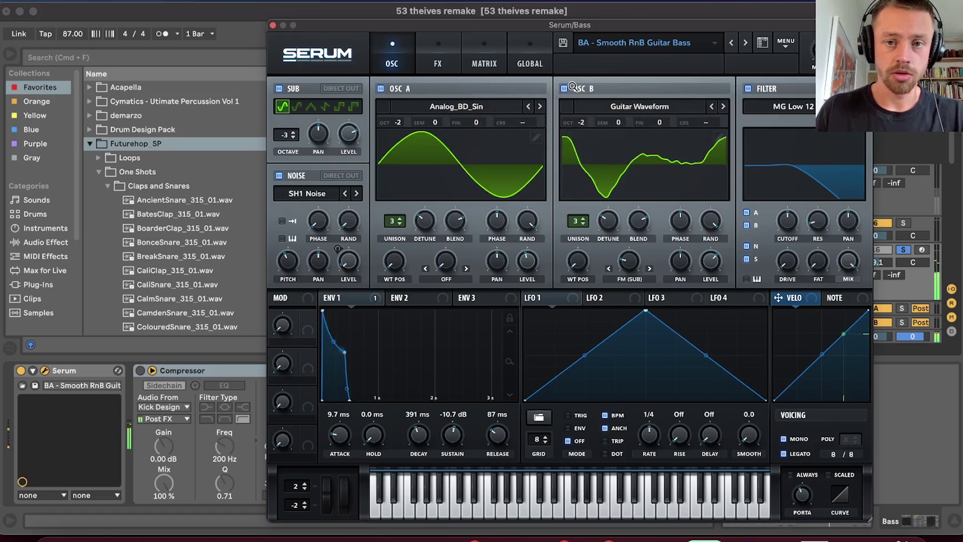
left_click(565, 89)
left_click(565, 89)
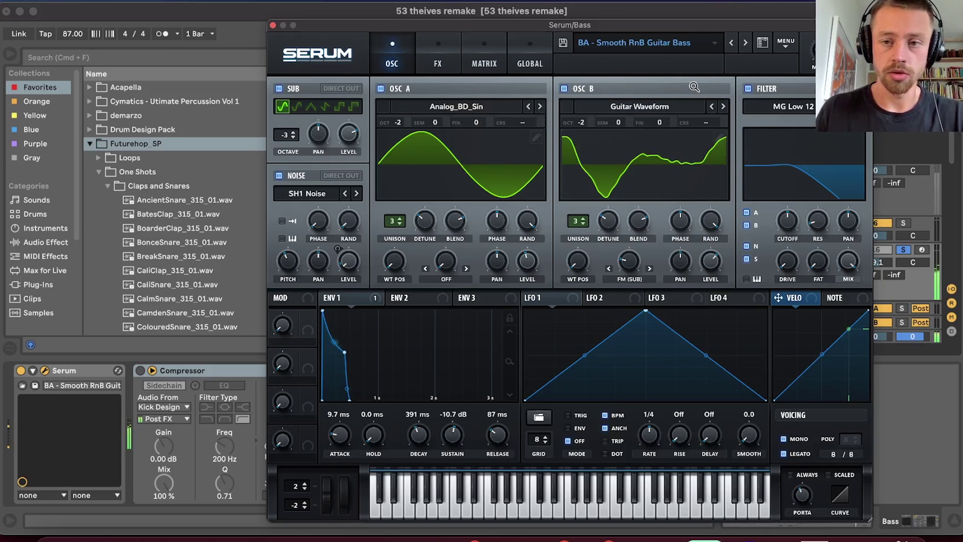
left_click(755, 91)
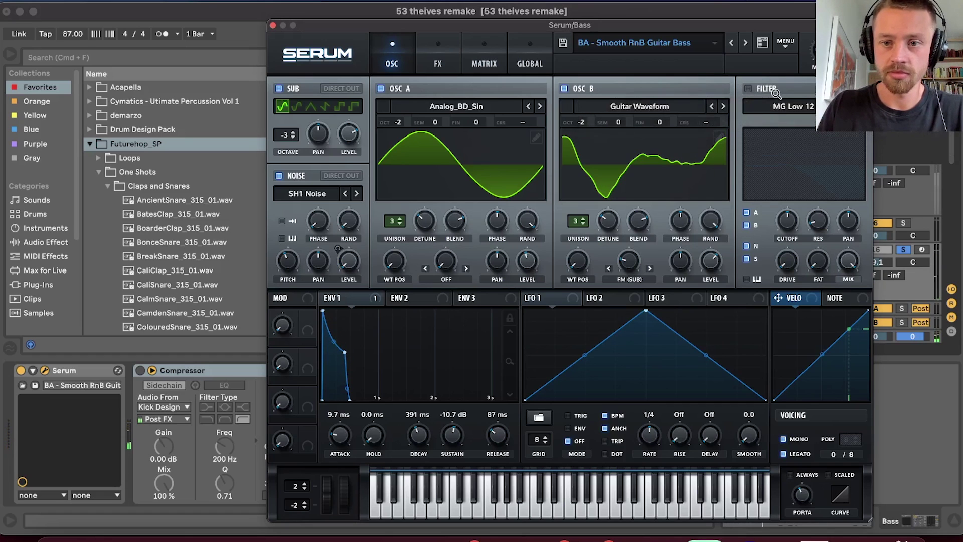
left_click(749, 89)
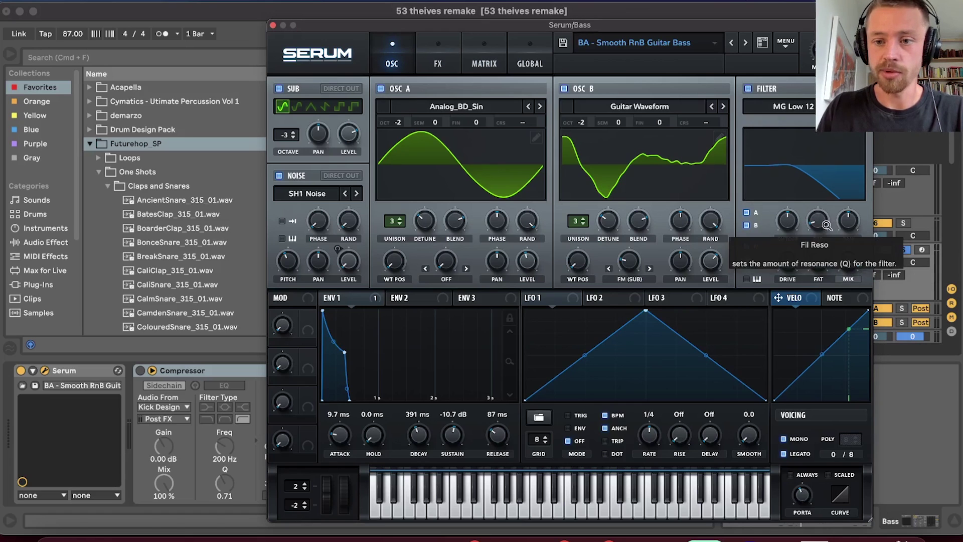
Inspect envelope 1's modulation of the noise level and open Serum's effects page.
key("space")
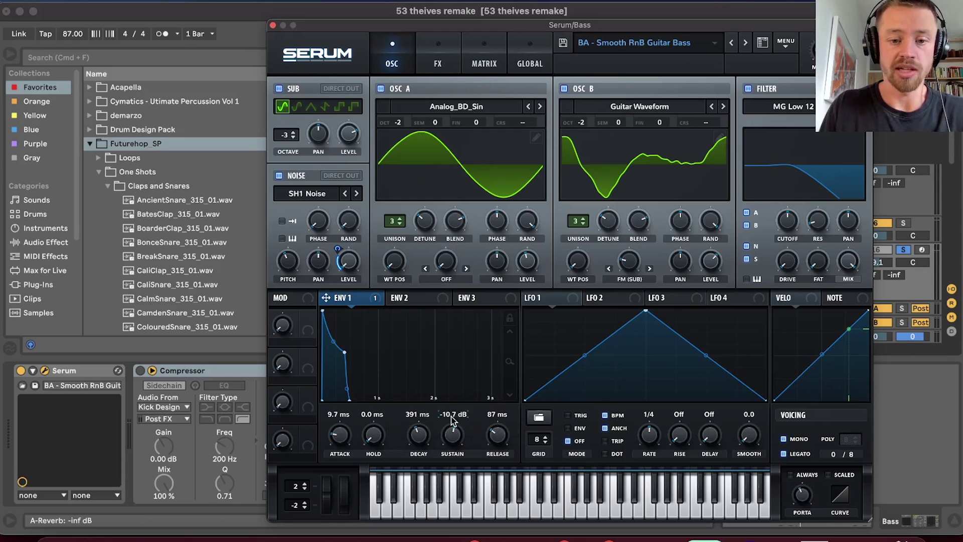
mouse_move(348, 301)
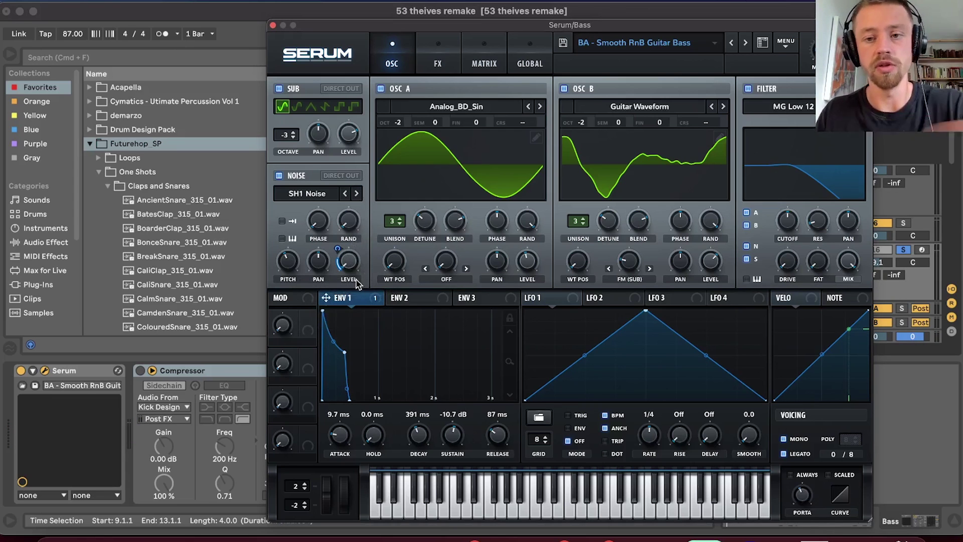
left_click(438, 57)
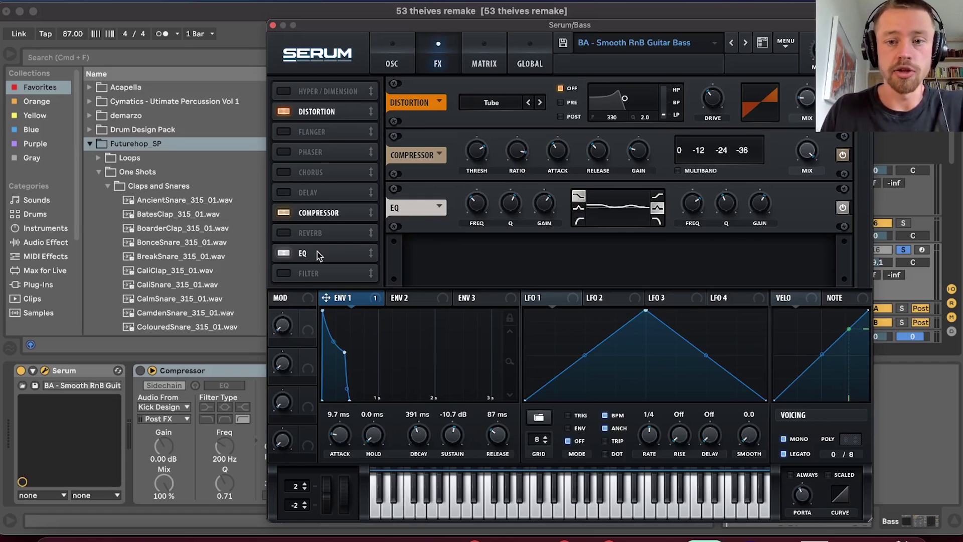
Turn off the EQ, compressor and distortion, turn only the Tube distortion back on, and check its drive and mix during playback.
left_click(283, 253)
left_click(284, 213)
left_click(284, 112)
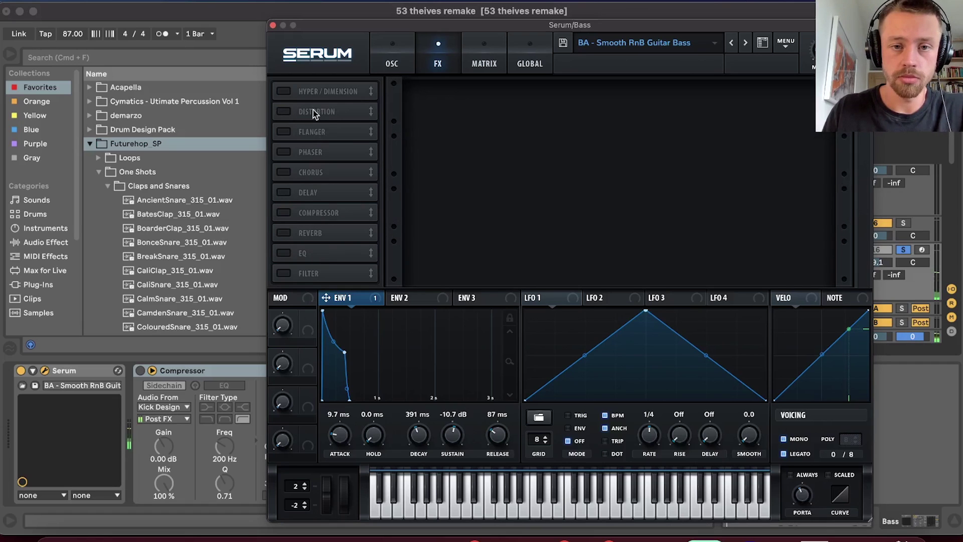
left_click(284, 112)
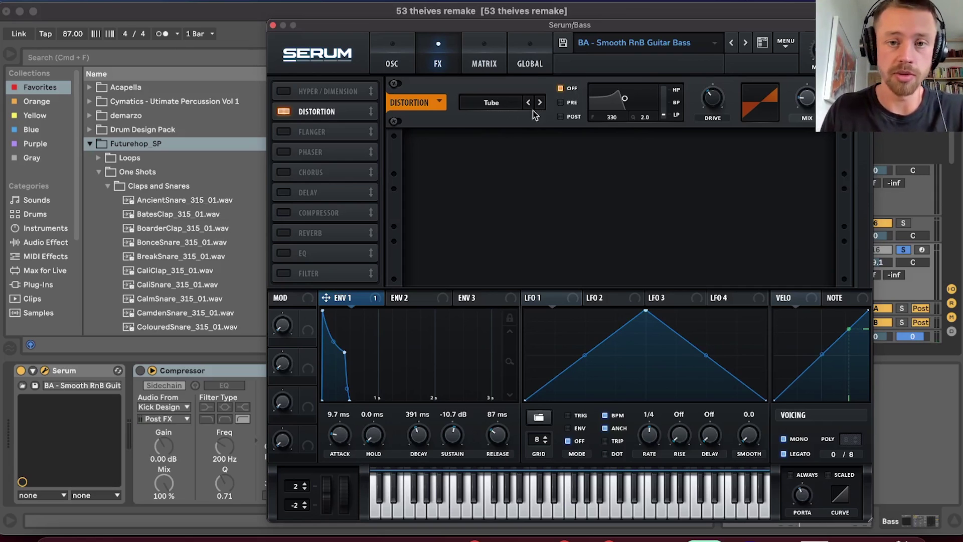
mouse_move(720, 102)
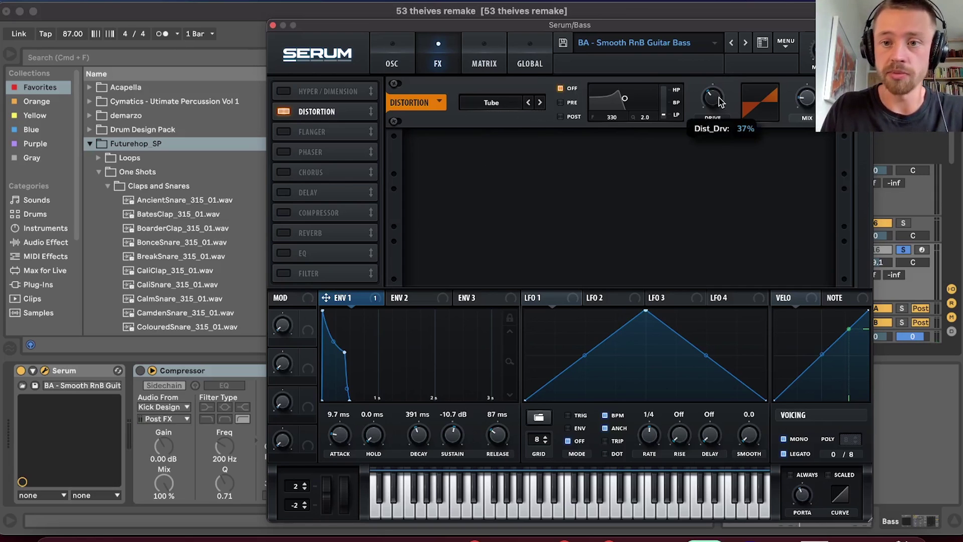
mouse_move(806, 106)
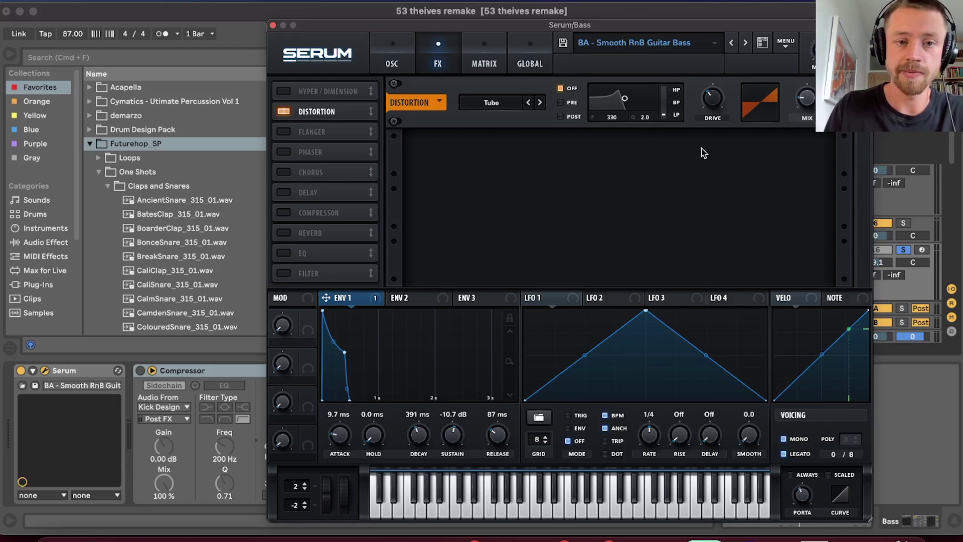
key("space")
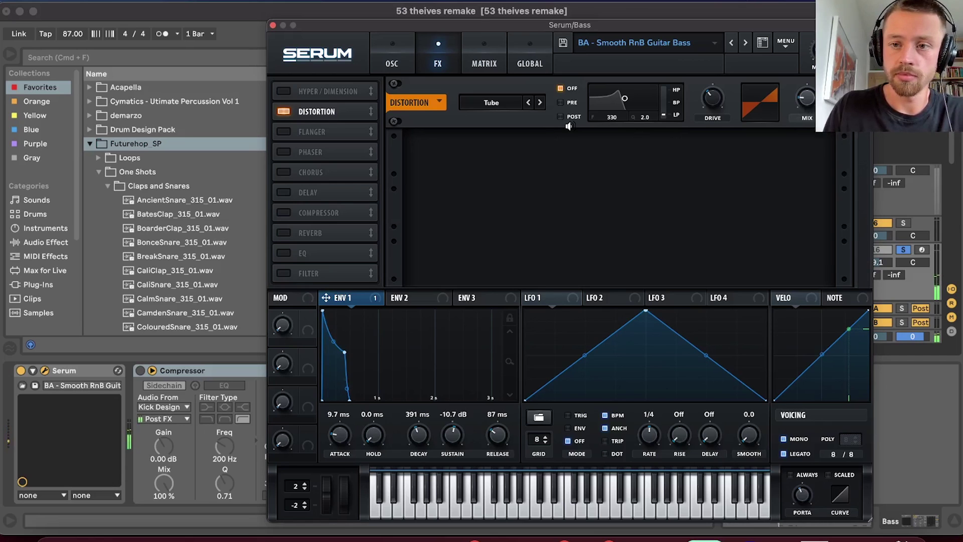
Turn the compressor back on, check its threshold, ratio, attack, release and gain, and play the bass through it.
left_click(284, 213)
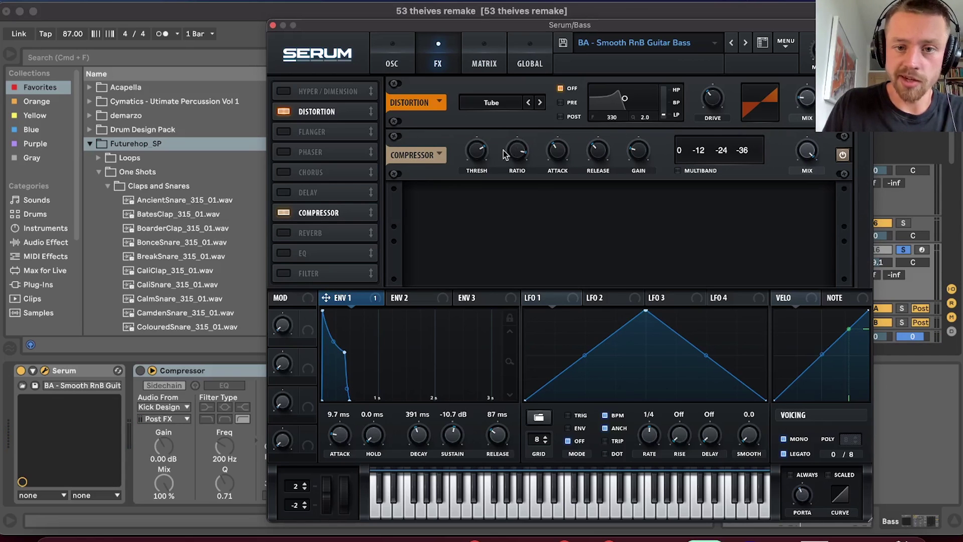
mouse_move(475, 157)
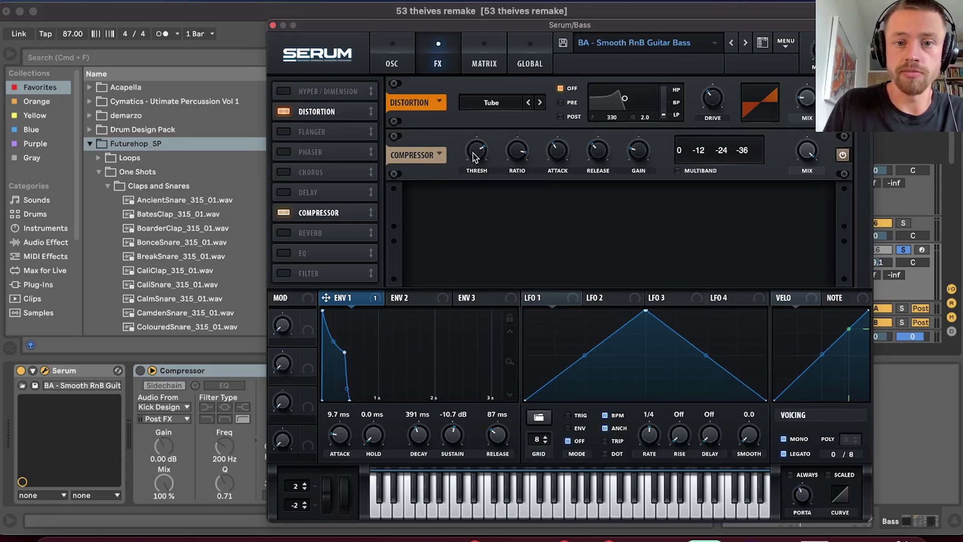
mouse_move(512, 155)
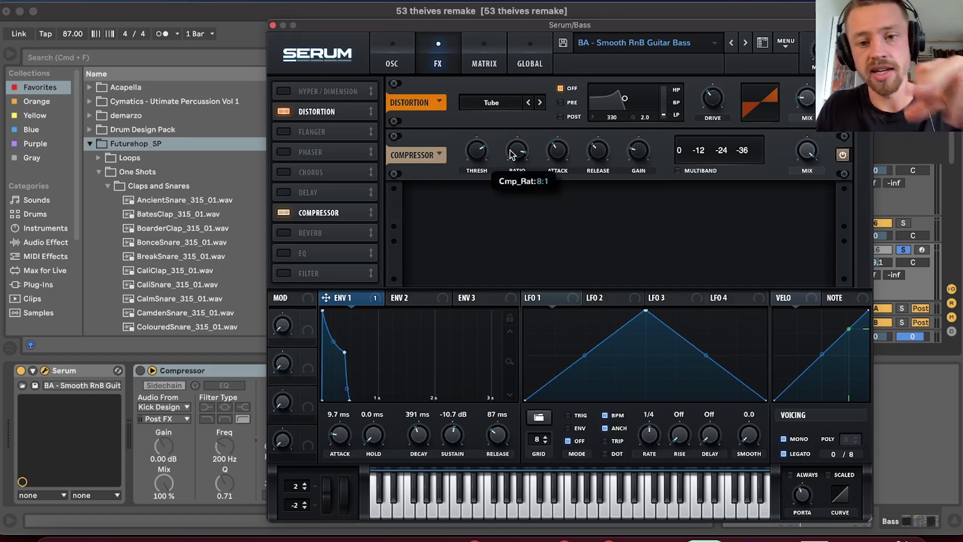
left_click_drag(511, 155, 513, 158)
mouse_move(562, 154)
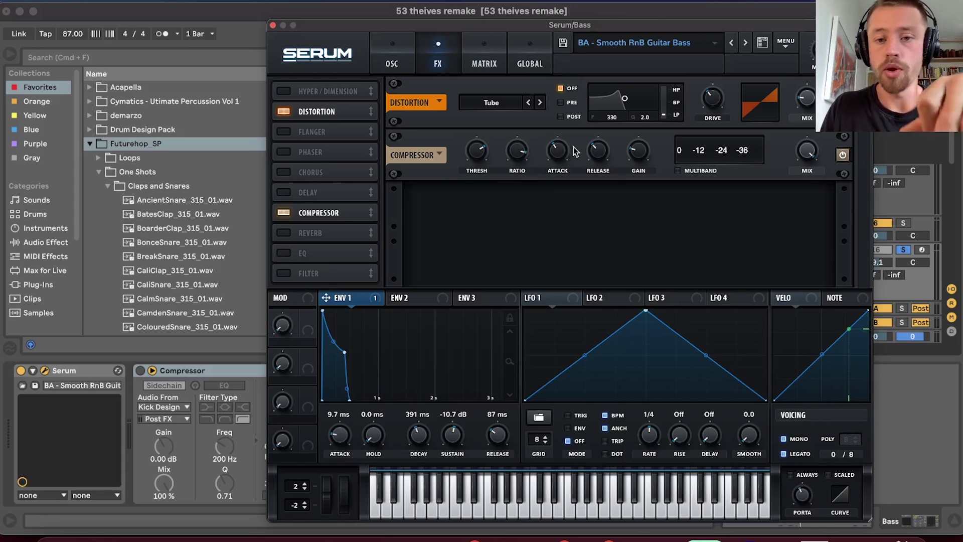
mouse_move(599, 157)
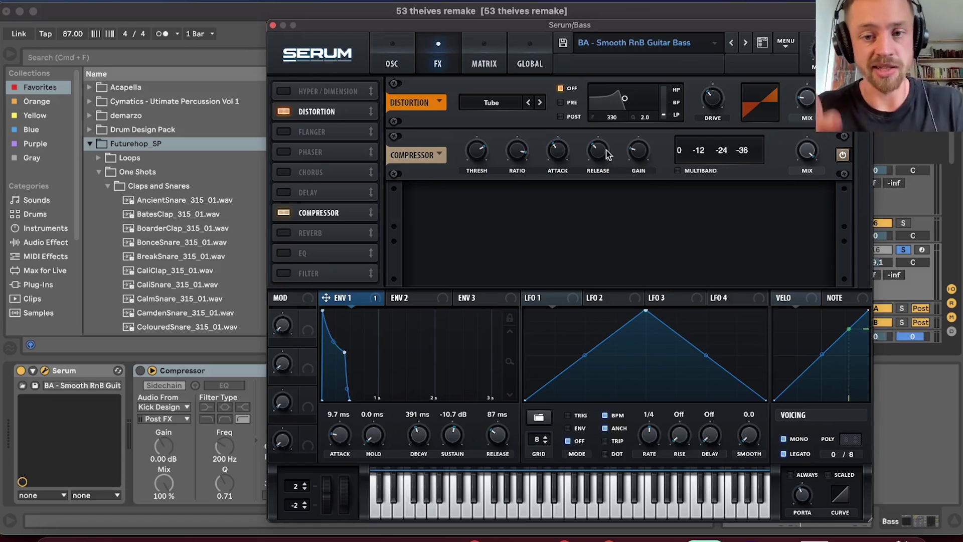
mouse_move(647, 157)
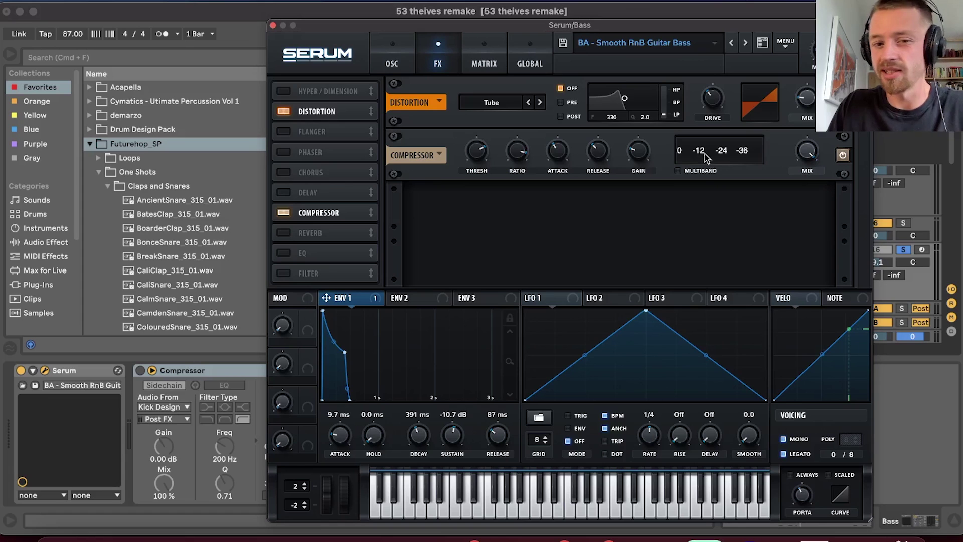
key("space")
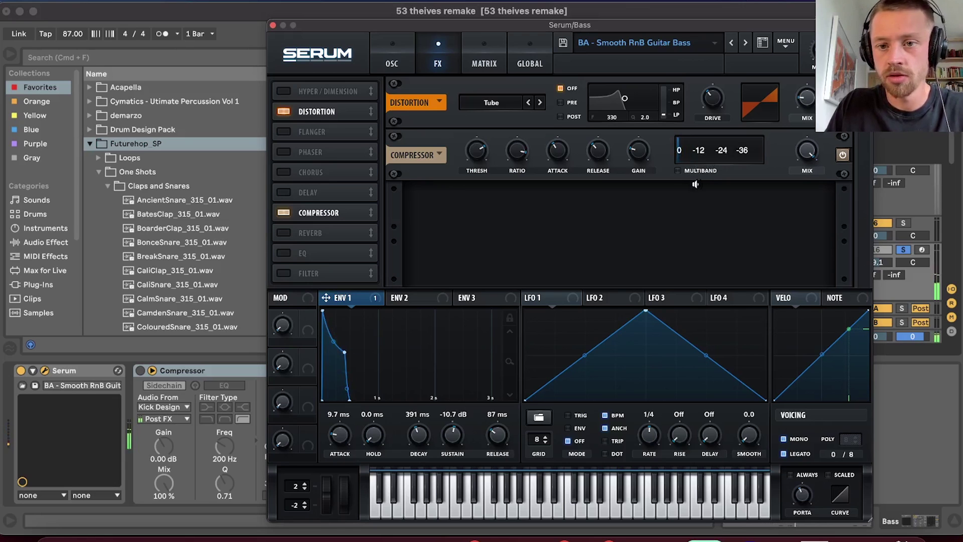
Turn the EQ back on and check its low and high band settings, briefly comparing with the oscillator page.
left_click(695, 184)
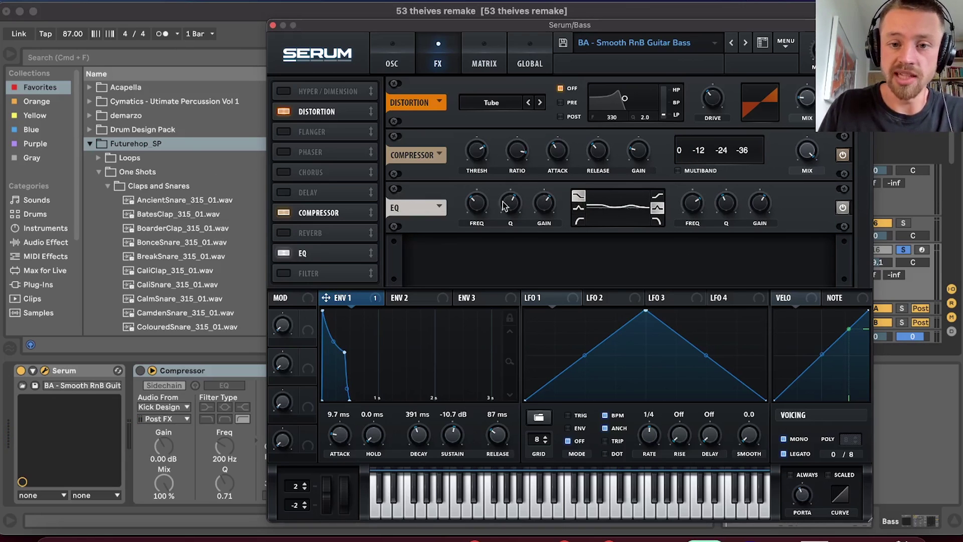
mouse_move(482, 204)
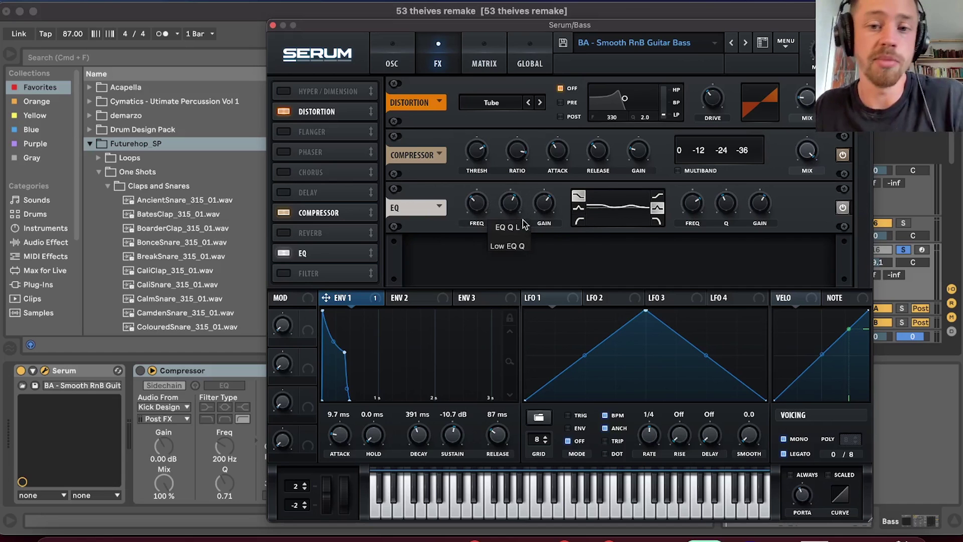
left_click_drag(514, 202, 516, 205)
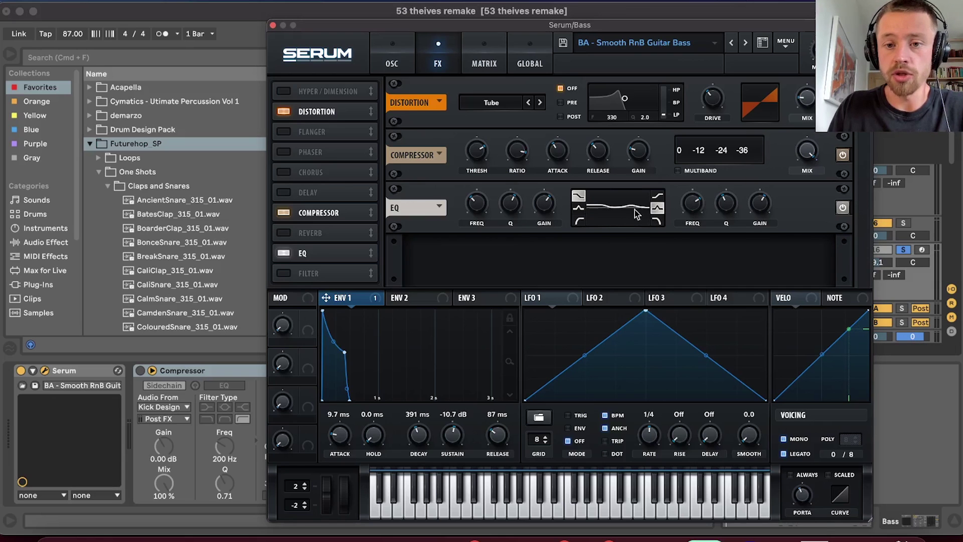
left_click(390, 52)
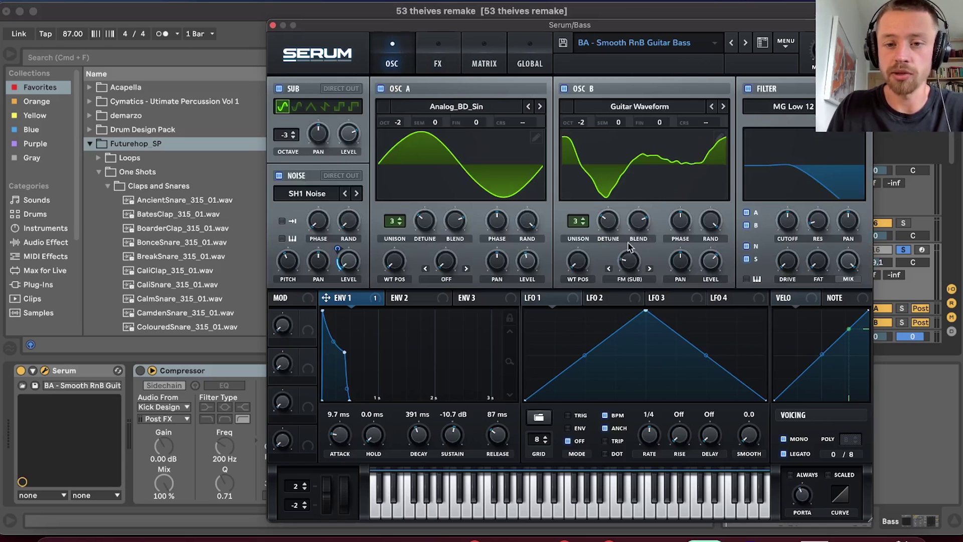
left_click(437, 55)
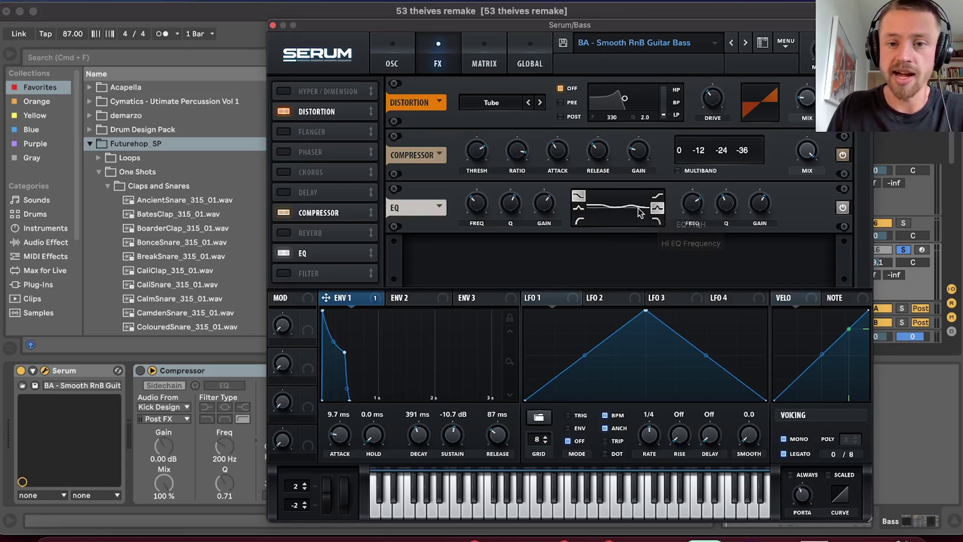
mouse_move(697, 206)
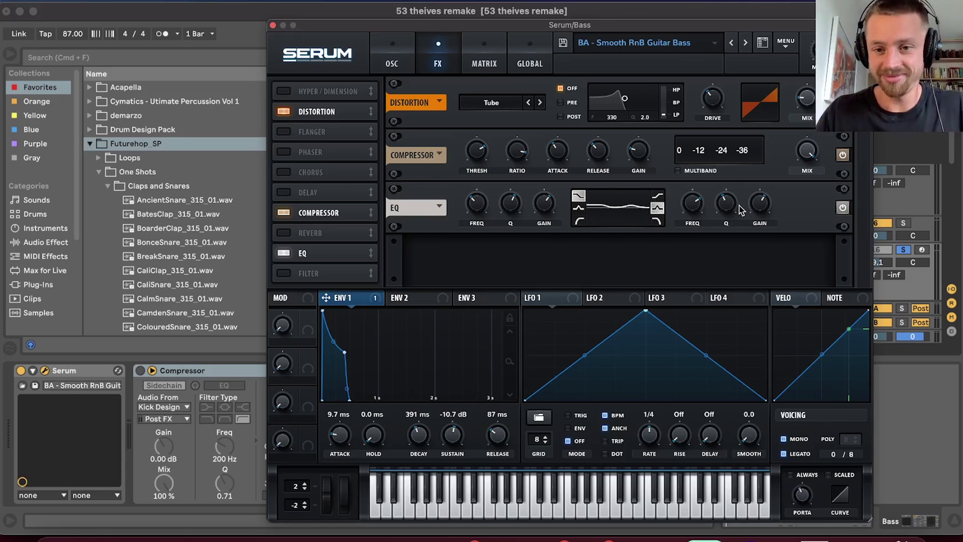
mouse_move(758, 213)
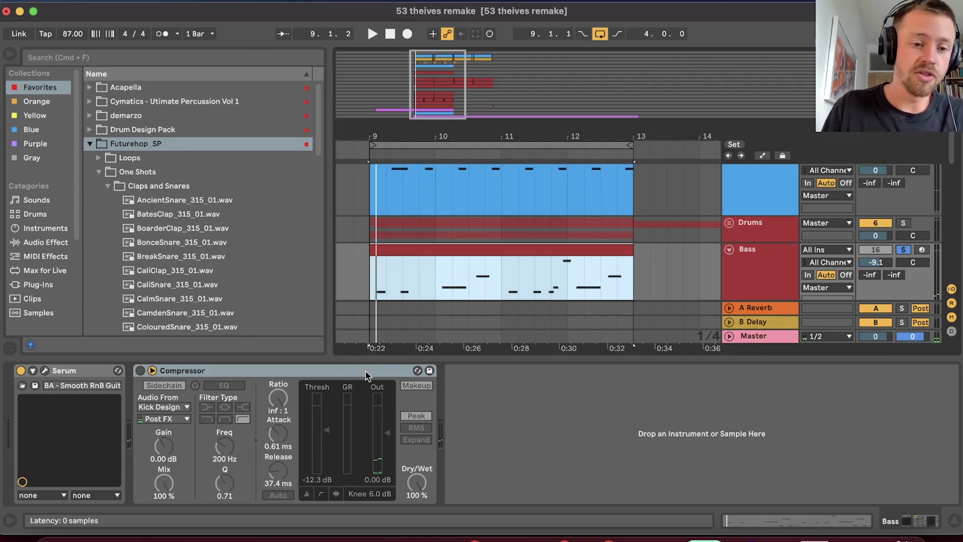
Enable the Compressor on the Bass track and check its sidechain input from Kick Design, Post FX, and its ratio.
left_click(365, 373)
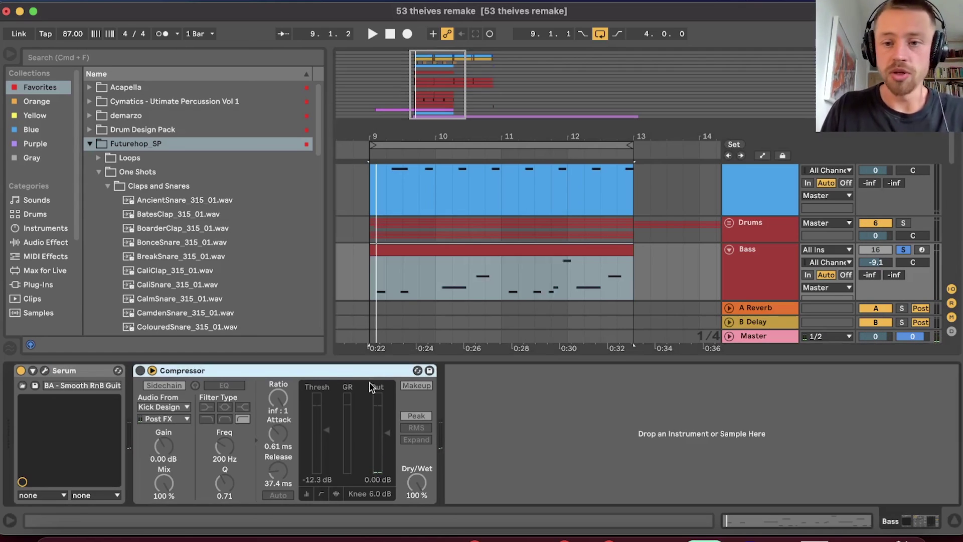
left_click(140, 370)
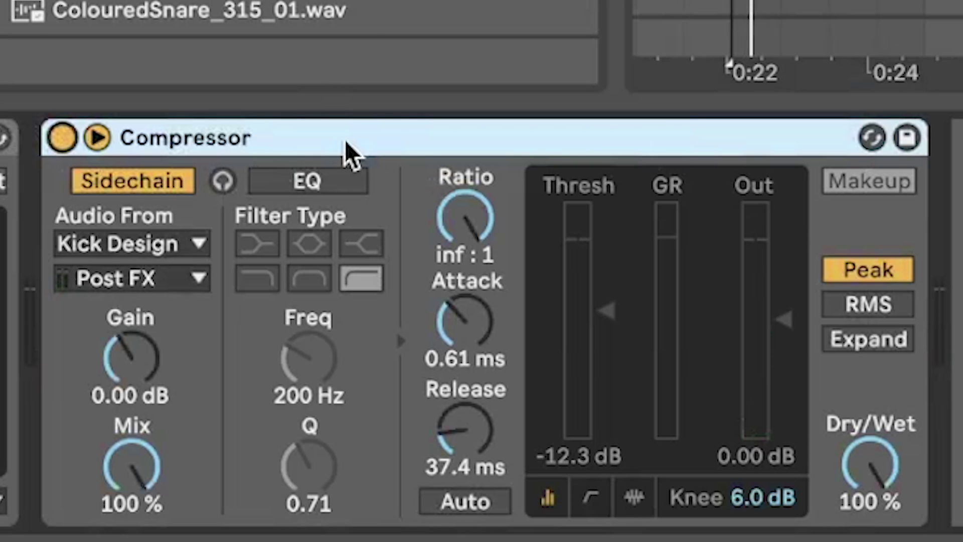
left_click(100, 136)
left_click(100, 137)
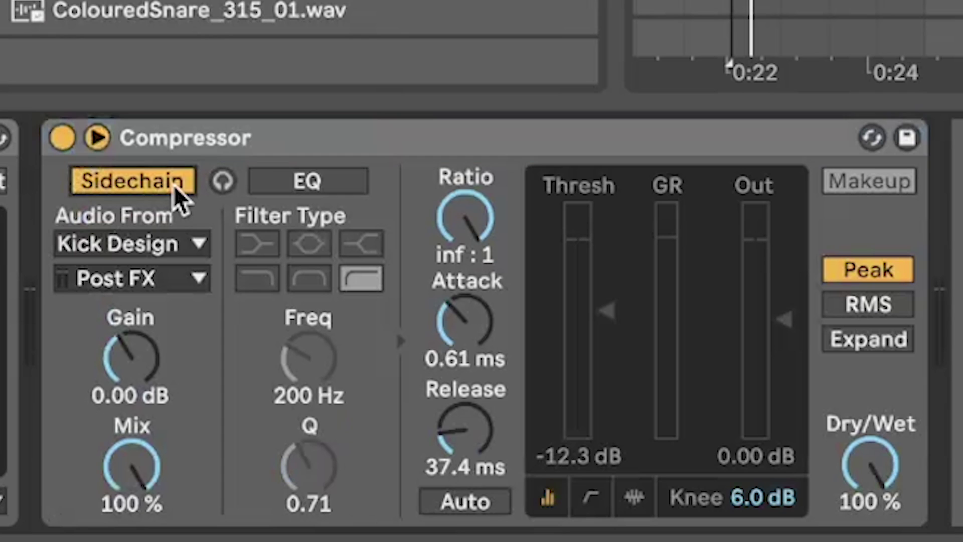
left_click(157, 250)
left_click(112, 1)
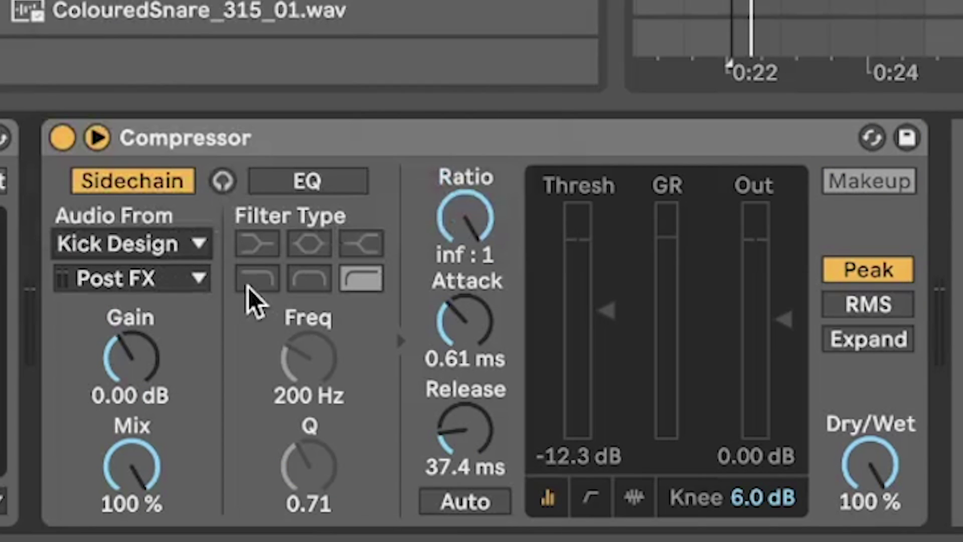
left_click(472, 206)
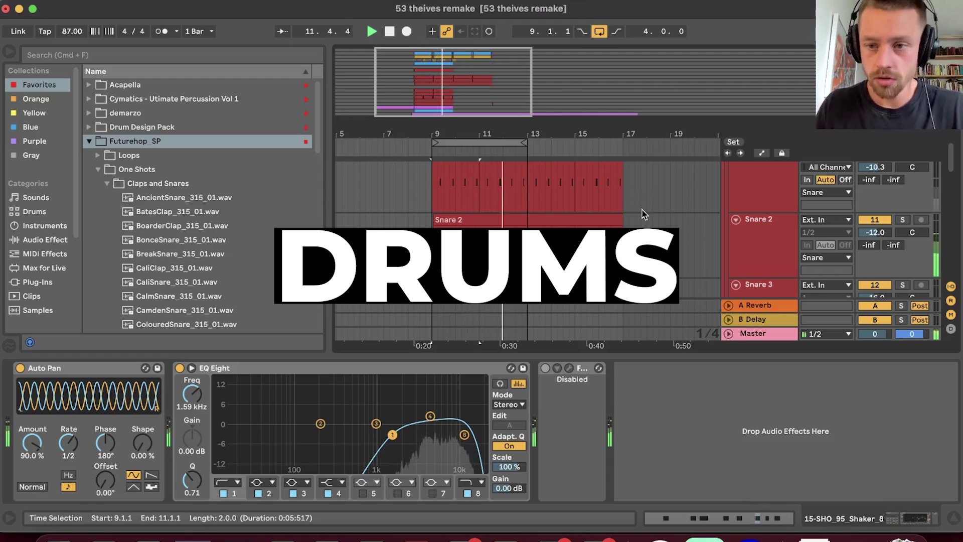
Find the drum group's Kick track and inspect its frozen MIDI Kick 8 audio clip.
scroll(693, 231, "down", 2)
scroll(692, 227, "up", 1)
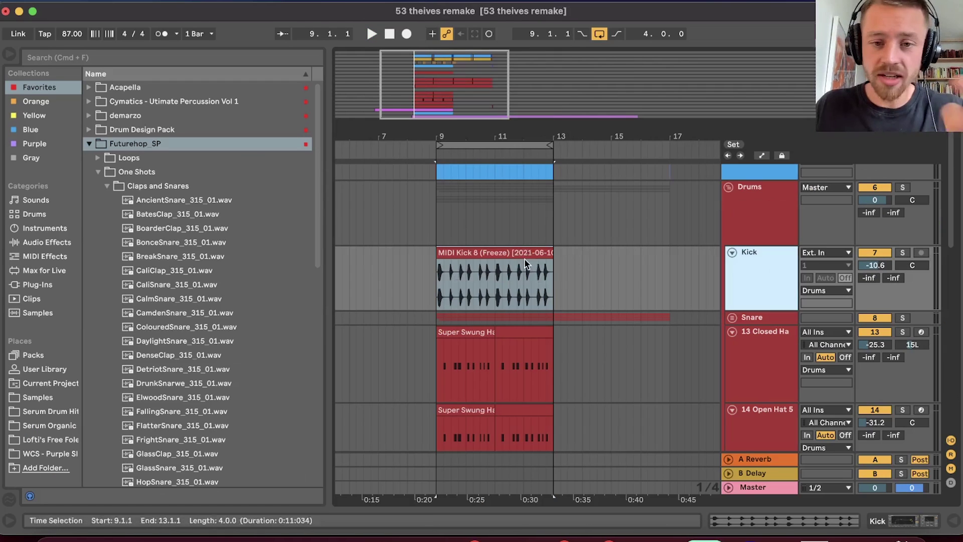
left_click(525, 257)
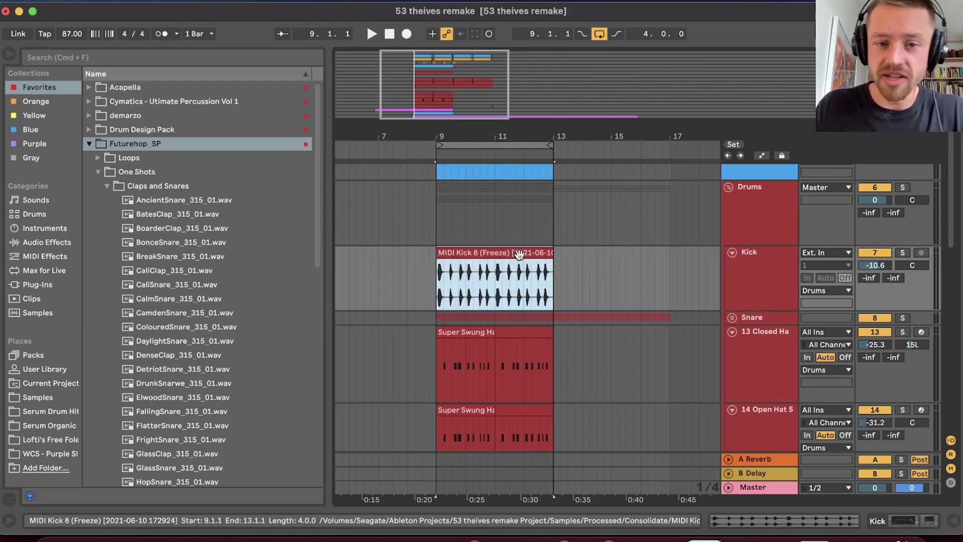
left_click(773, 270)
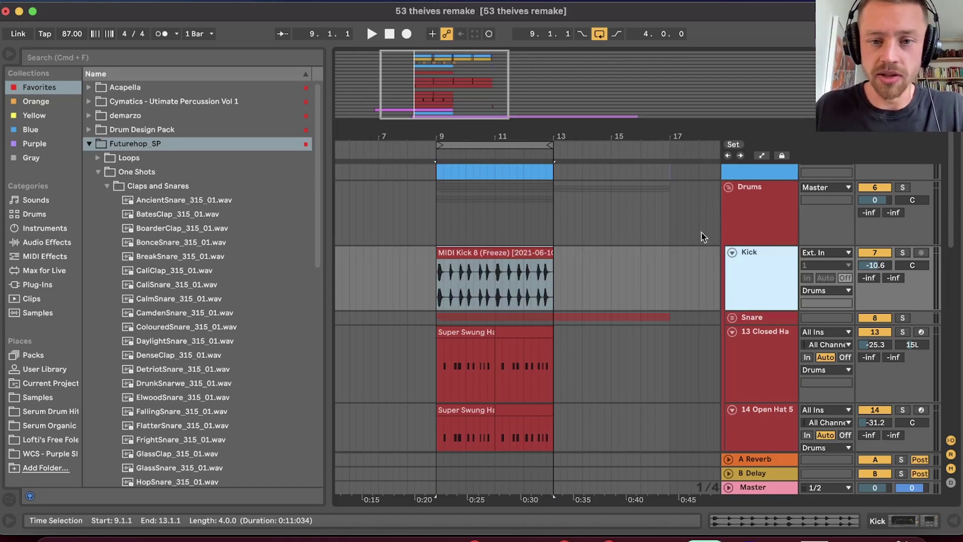
Locate the Kick Design track in the arrangement and show its Operator device.
scroll(771, 301, "up", 1)
scroll(767, 341, "down", 8)
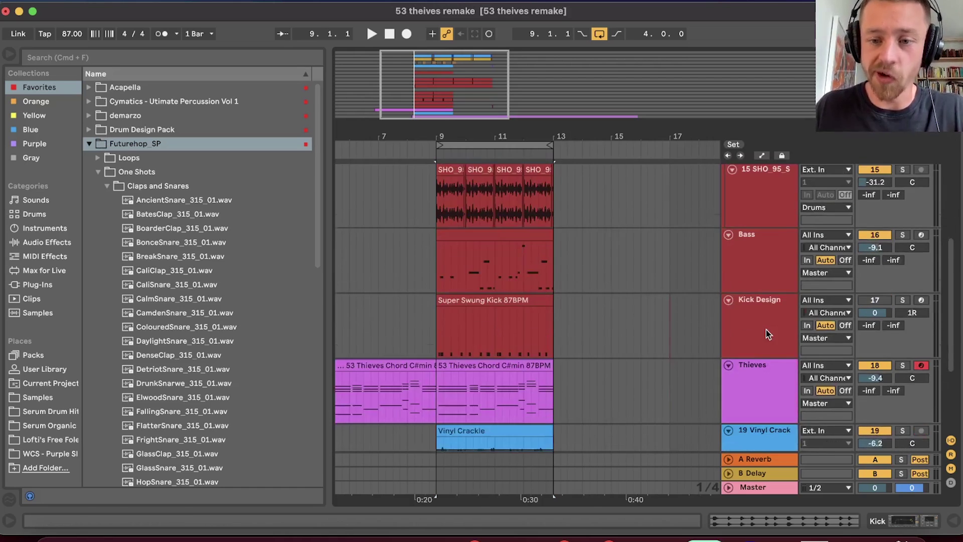
scroll(766, 330, "up", 8)
left_click(782, 239)
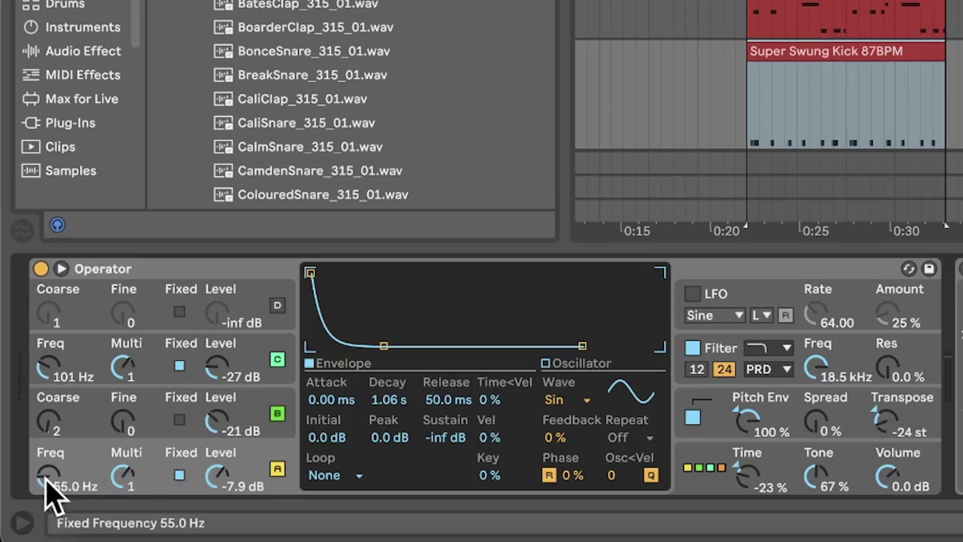
Turn off oscillators B and C in the Kick Design track's Operator, leaving oscillator A active.
left_click(284, 420)
left_click(277, 370)
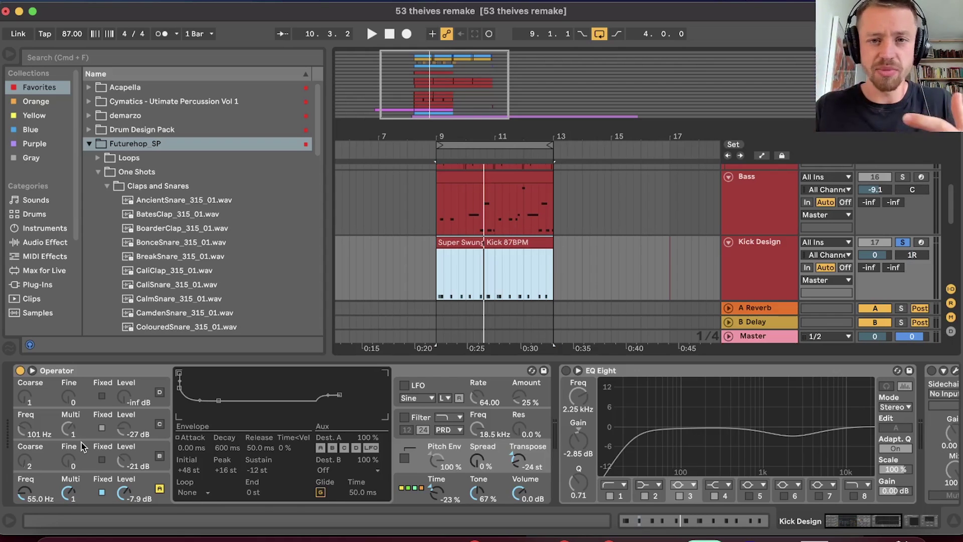
left_click(631, 366)
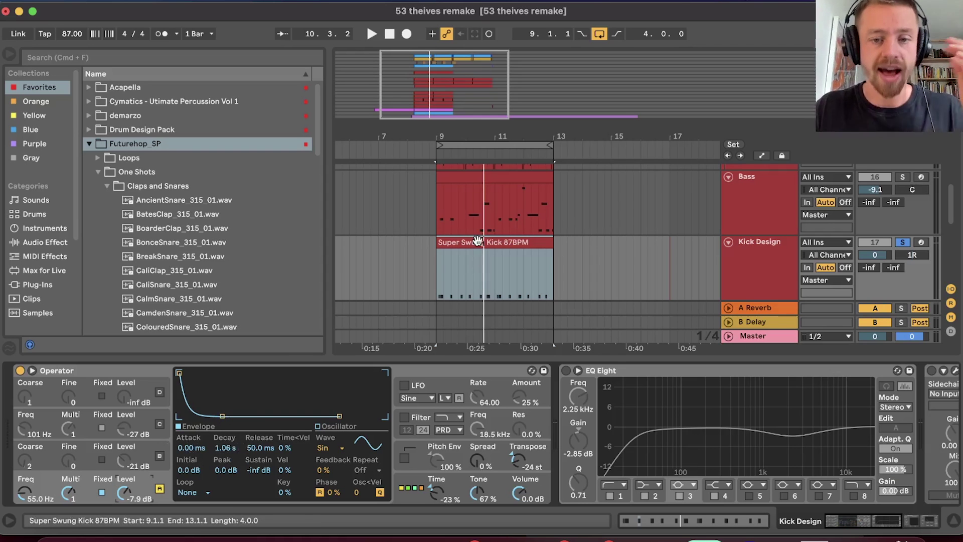
Open the Super Swung Kick 87BPM clip, examine its C1 note pattern and play it.
double_click(477, 240)
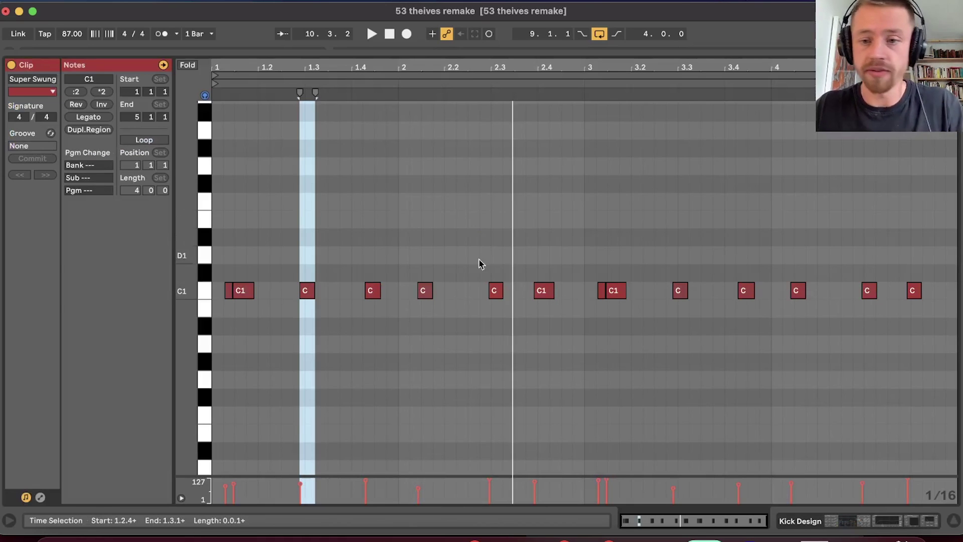
left_click_drag(613, 67, 613, 53)
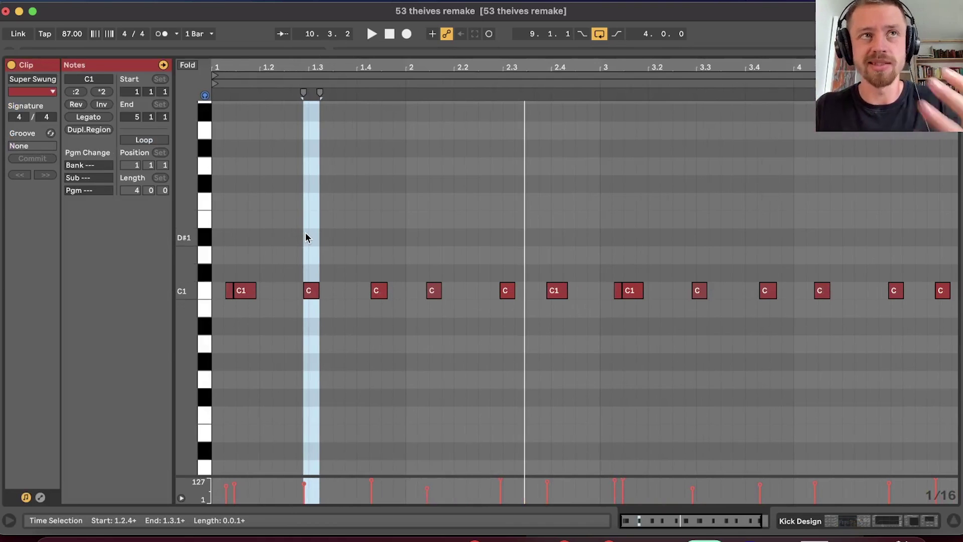
key("space")
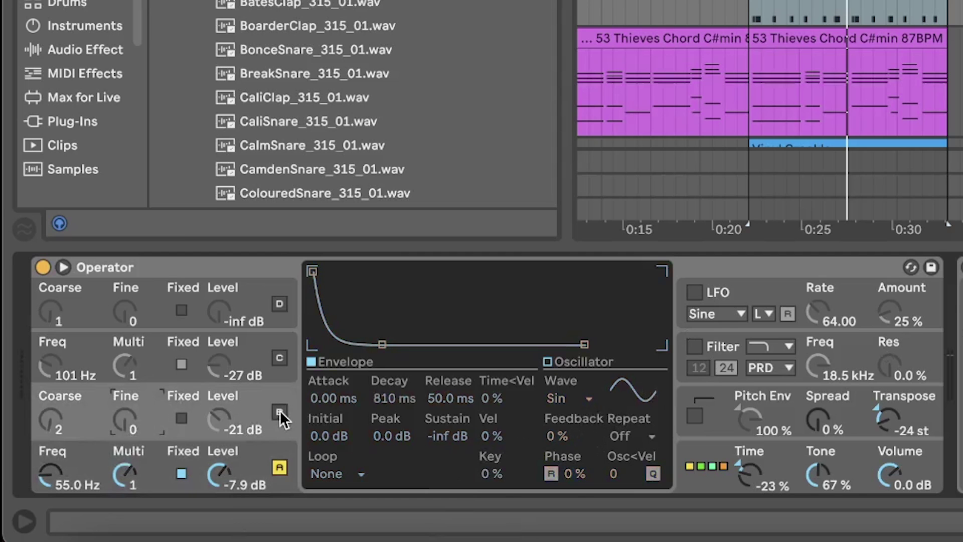
Turn Operator's oscillator B back on for the kick.
left_click(279, 413)
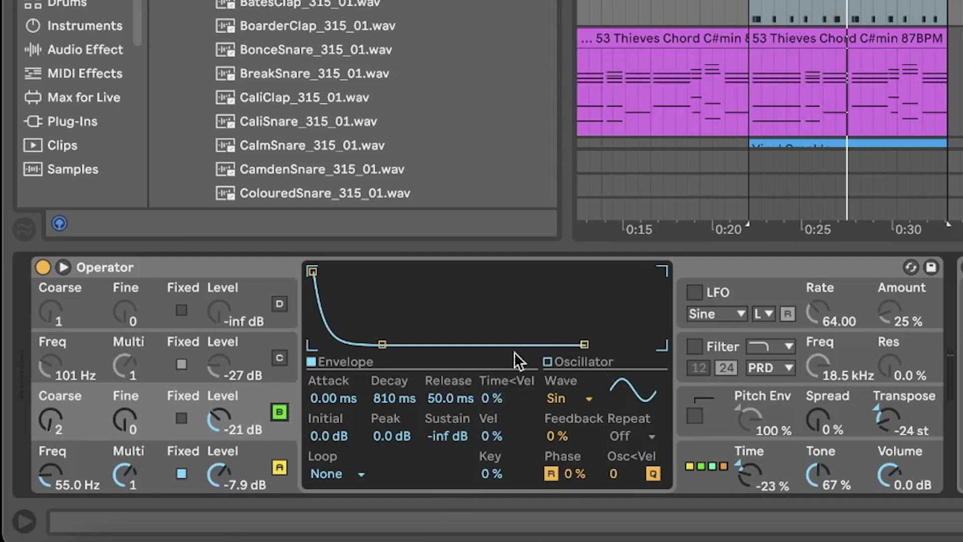
Turn Operator's oscillator A off and oscillator C on, check C's Noise Looped waveform choice and play the kick.
left_click(280, 467)
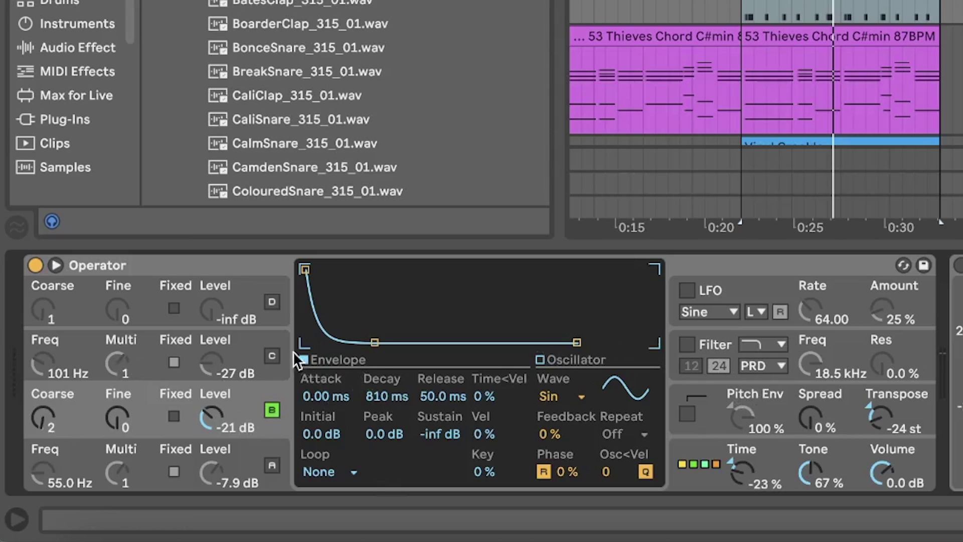
left_click(272, 355)
left_click(570, 392)
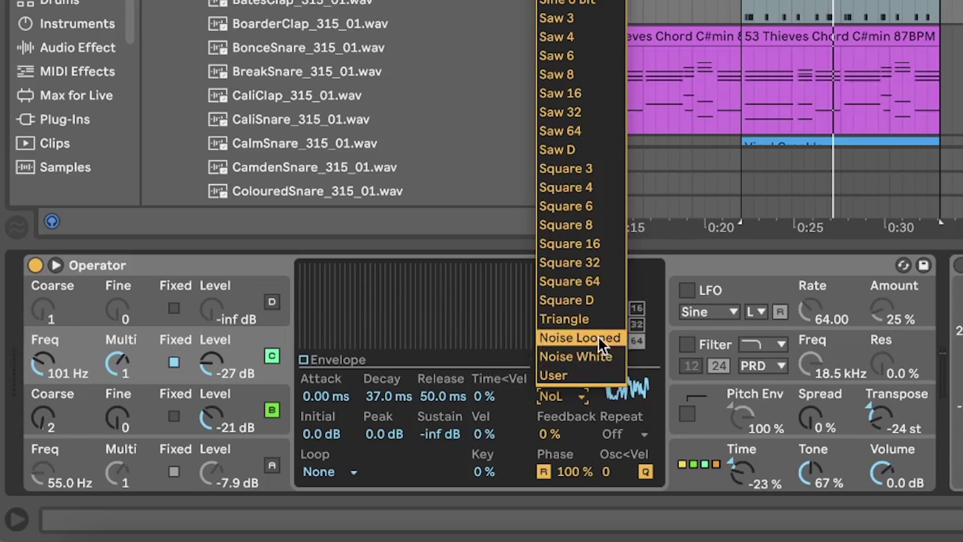
left_click(650, 286)
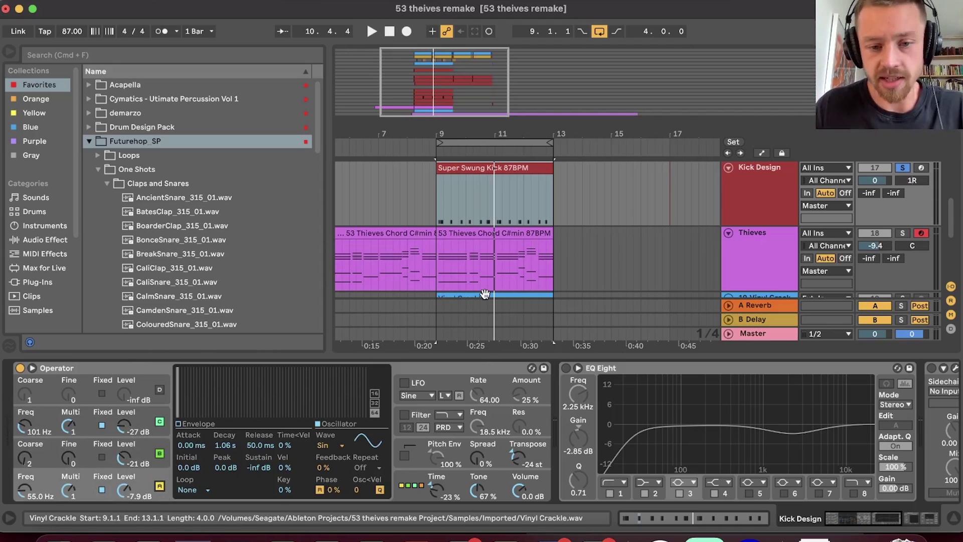
key("space")
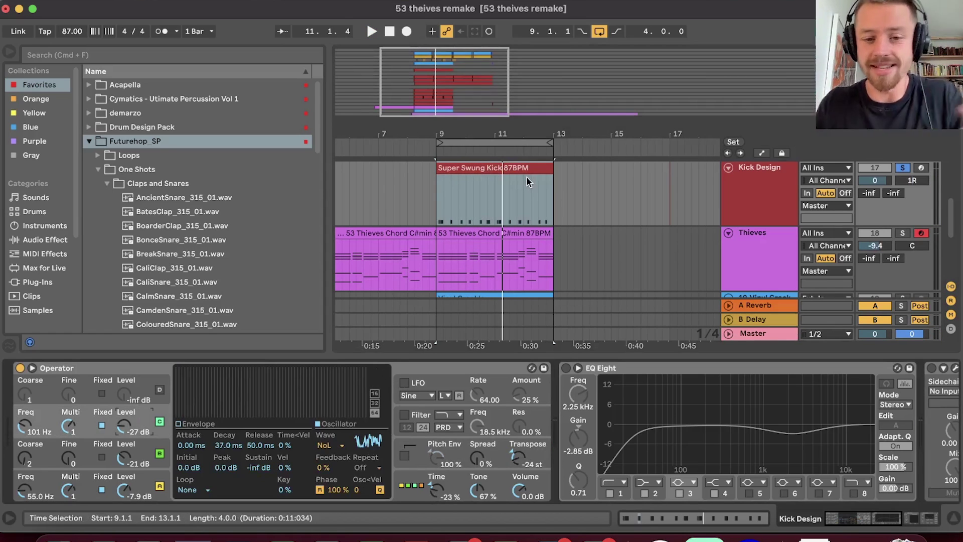
Enable Operator's pitch envelope for the kick and review the Time and Tone settings.
left_click(404, 455)
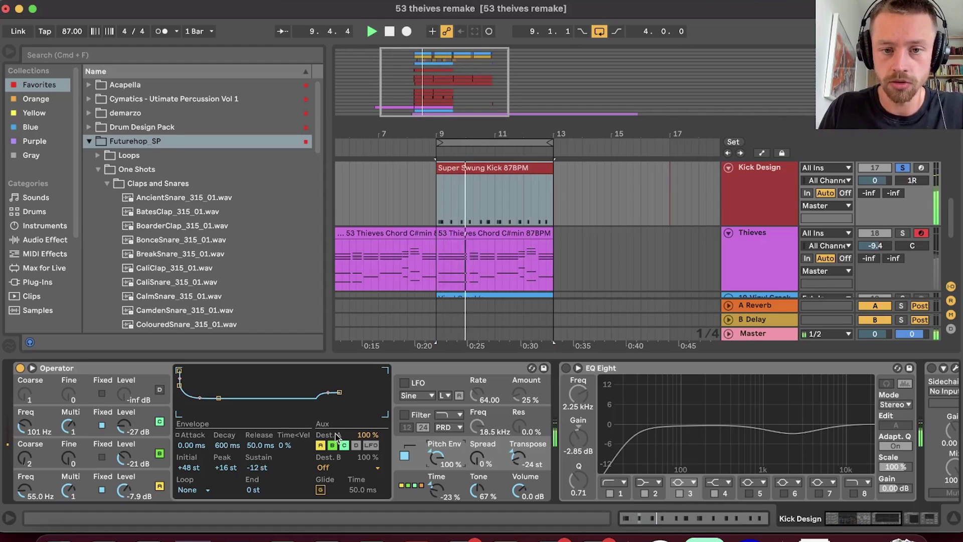
left_click(521, 444)
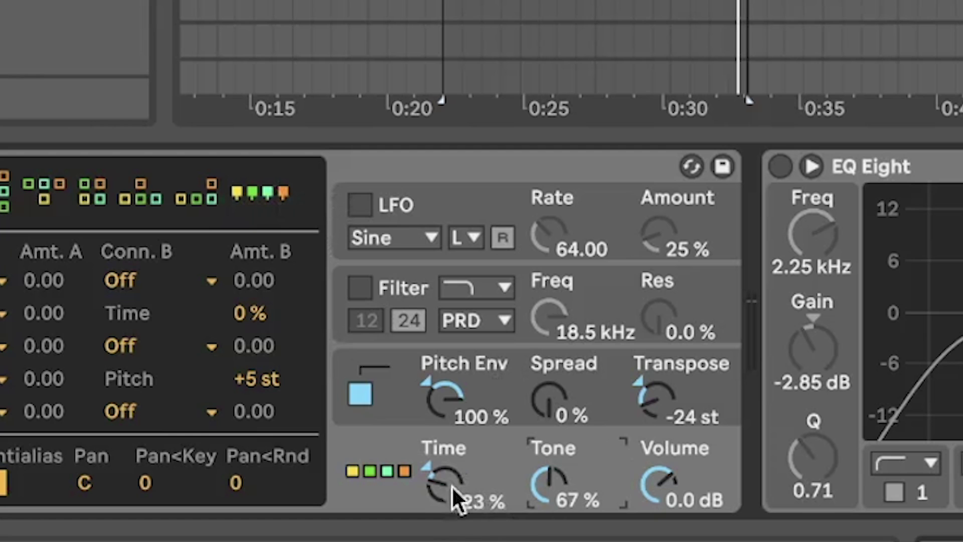
left_click(449, 484)
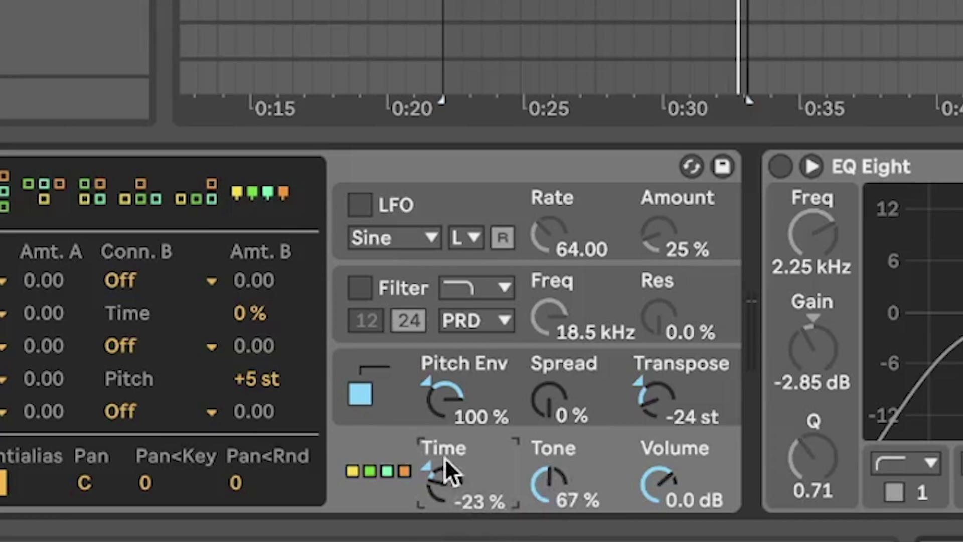
left_click(551, 486)
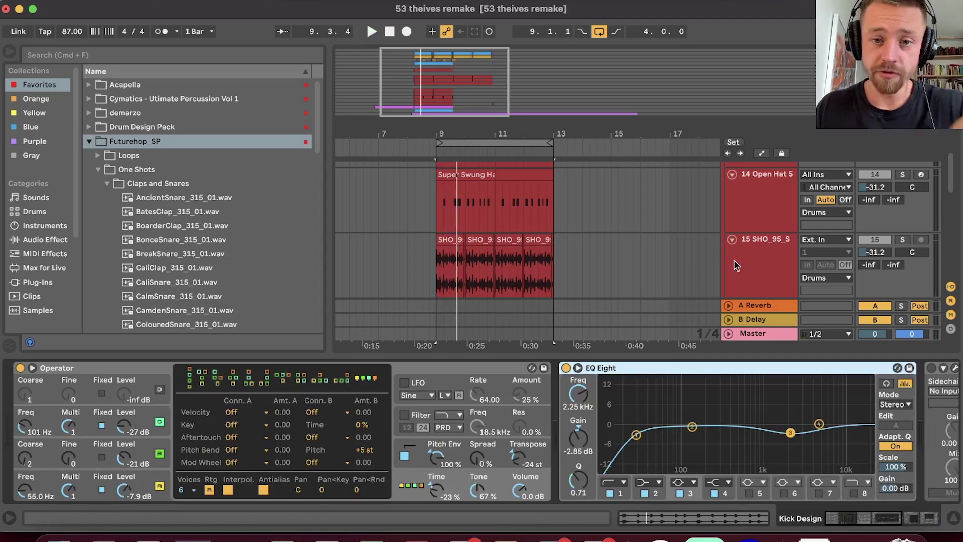
Show the Kick Design track's effect chain and open FabFilter Pro-Q 3 to view its EQ curve.
scroll(733, 260, "up", 5)
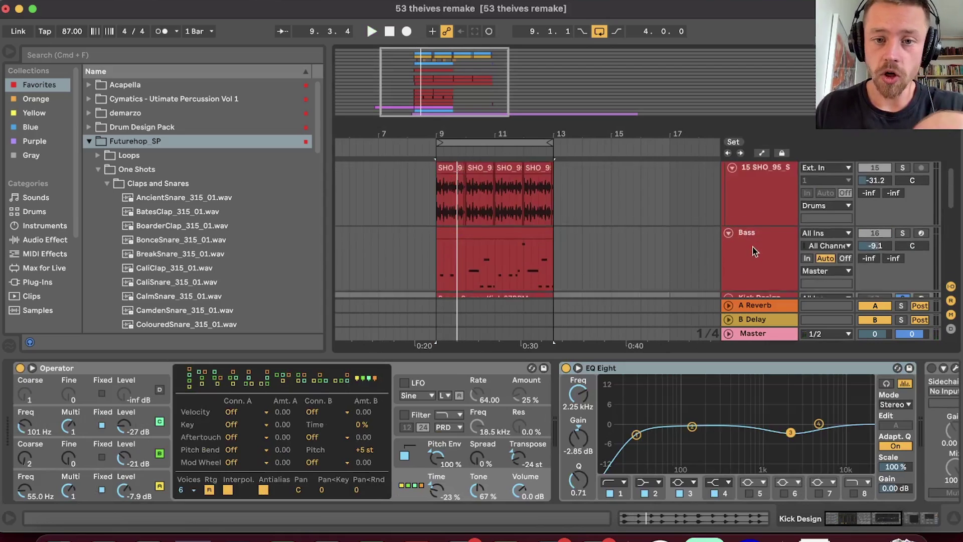
scroll(755, 251, "down", 4)
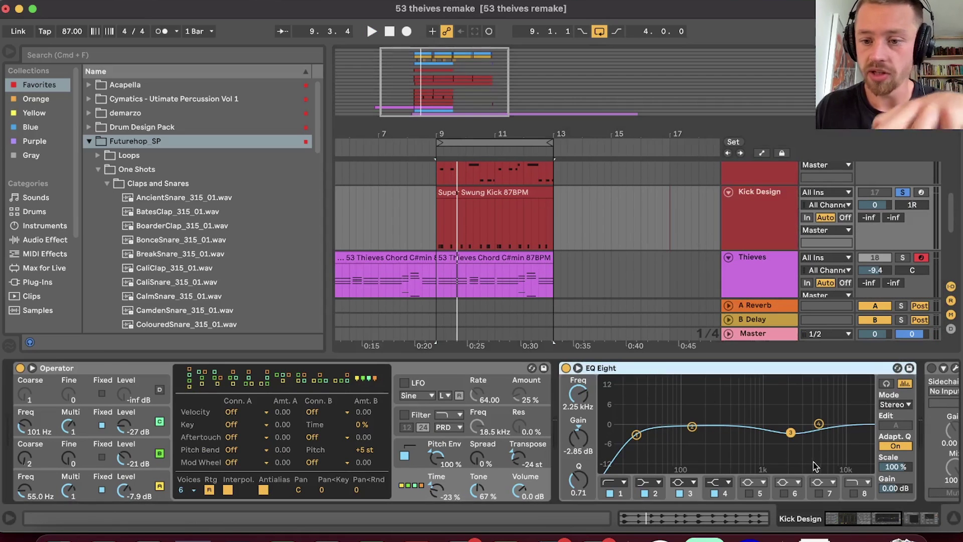
scroll(815, 467, "right", 5)
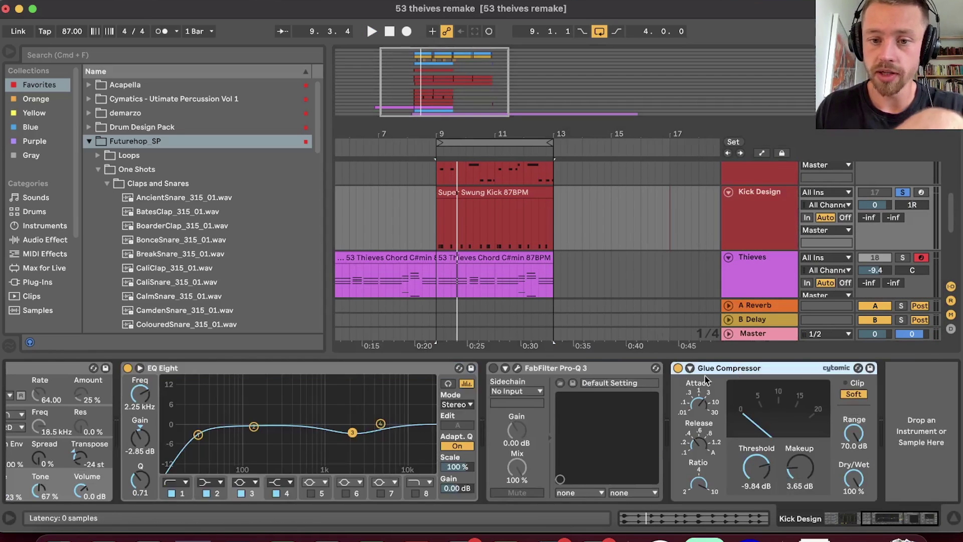
left_click(592, 371)
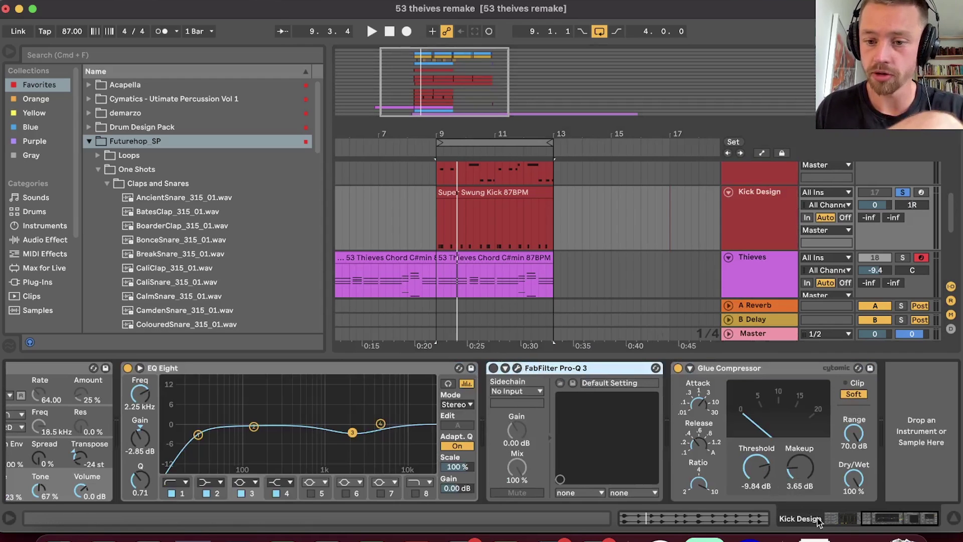
scroll(743, 436, "left", 1)
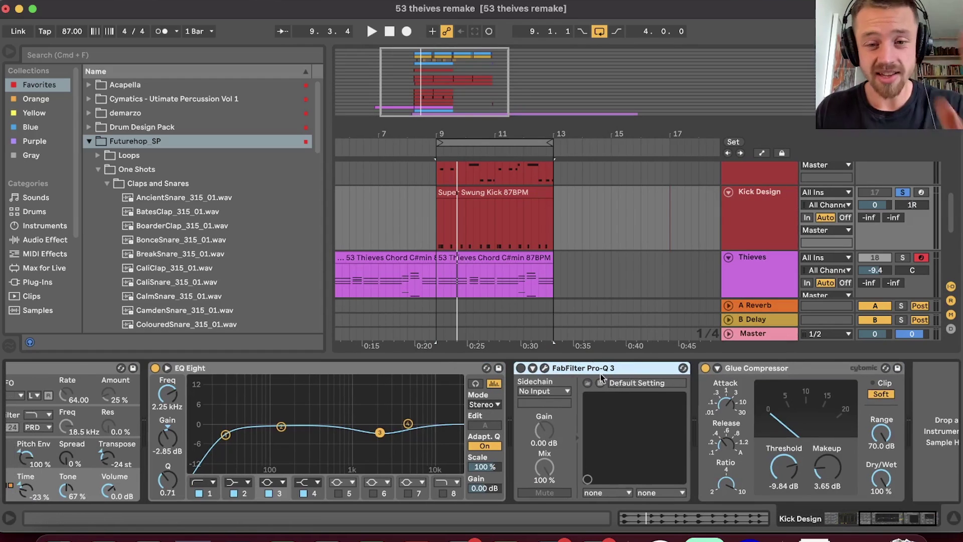
left_click(547, 368)
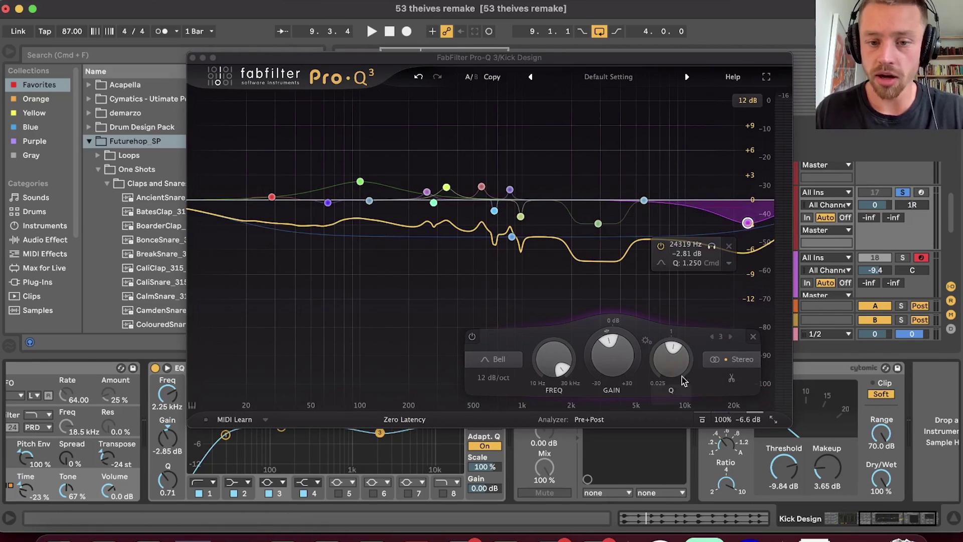
left_click(589, 420)
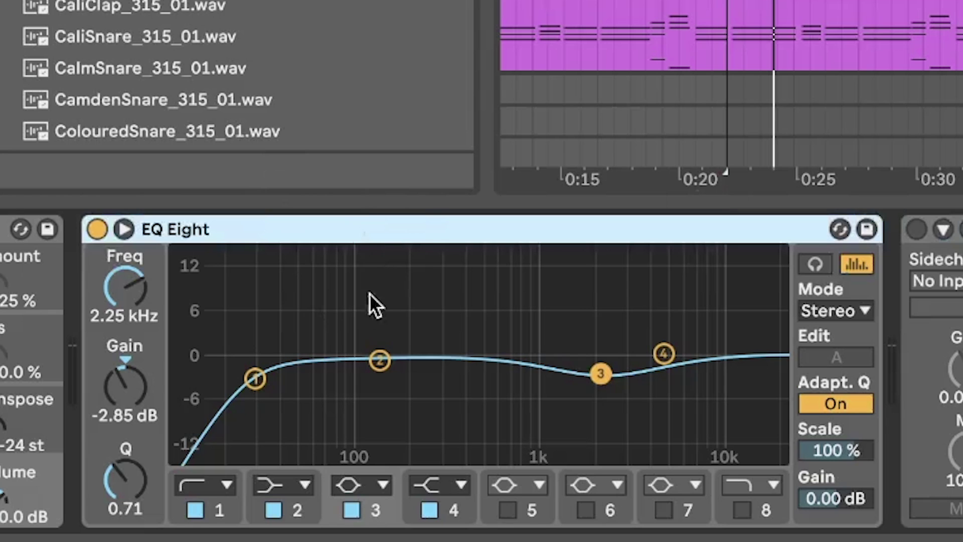
Examine bands 2, 1 and 3 of the Kick Design track's EQ Eight.
left_click(380, 360)
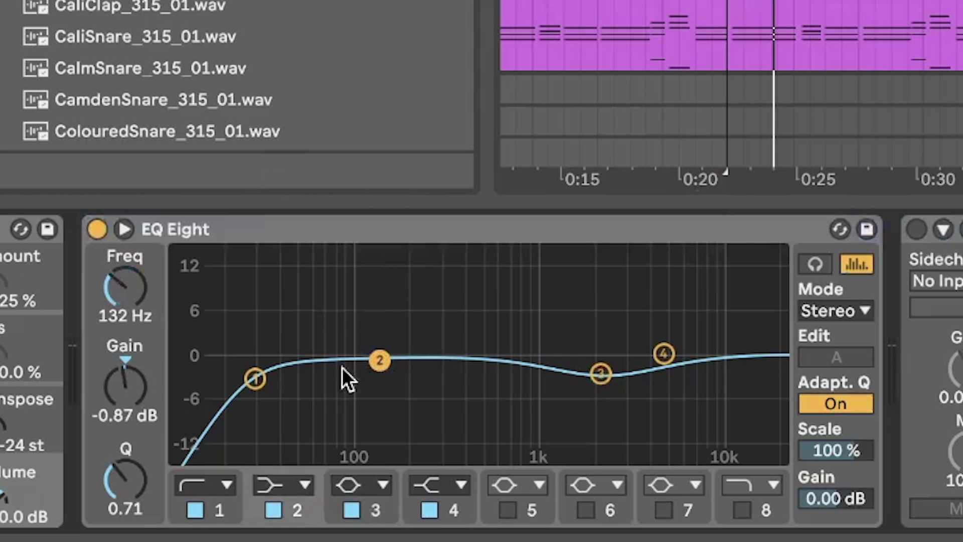
left_click(255, 377)
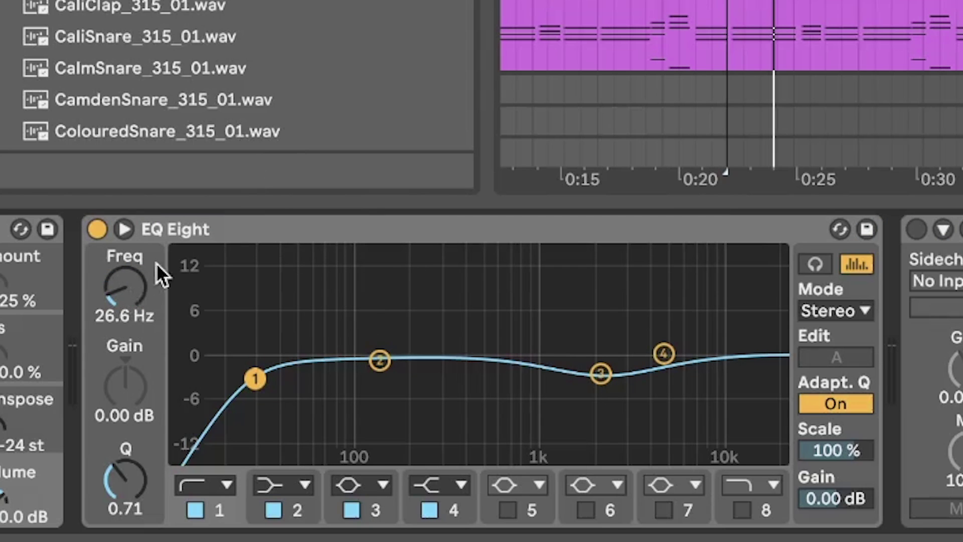
left_click(600, 373)
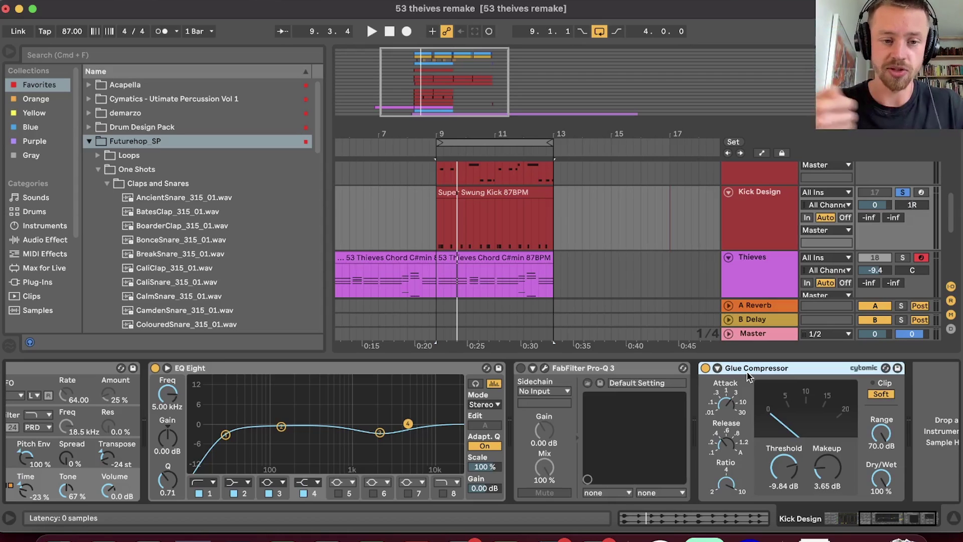
Review the Kick Design Glue Compressor's Release and Makeup settings and listen to the compressed kick.
left_click(728, 446)
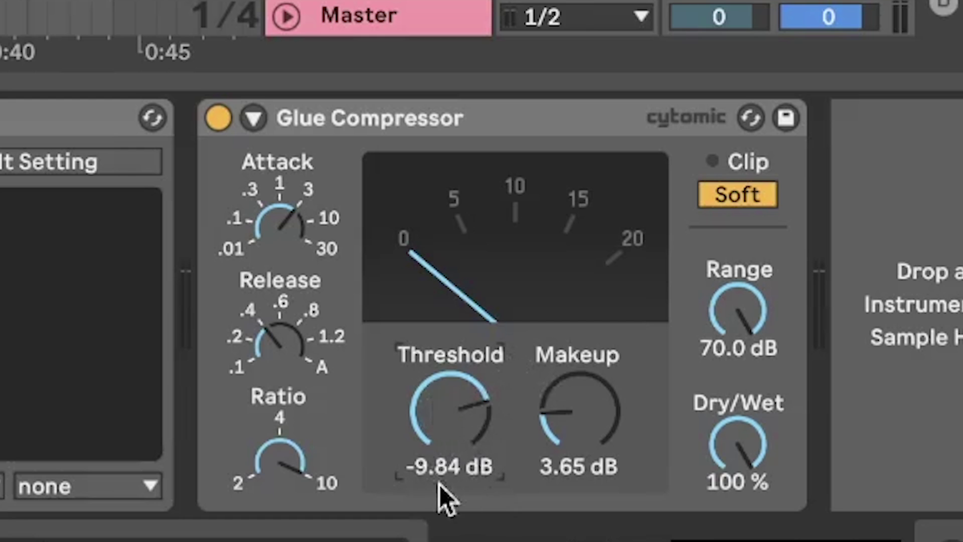
left_click(587, 421)
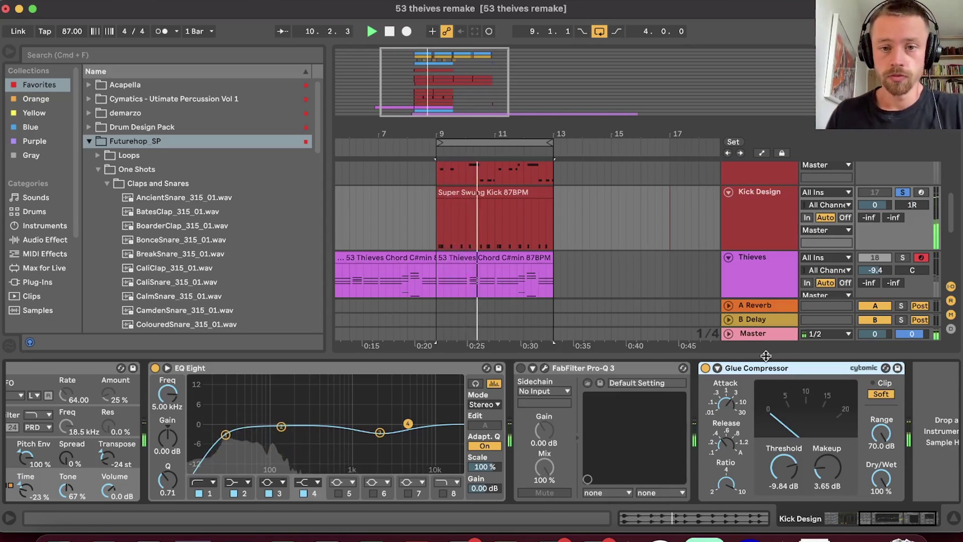
left_click(751, 233)
key("space")
Locate the Kick track holding the MIDI Kick 8 (Freeze) clip, solo it and show its devices.
scroll(757, 235, "up", 10)
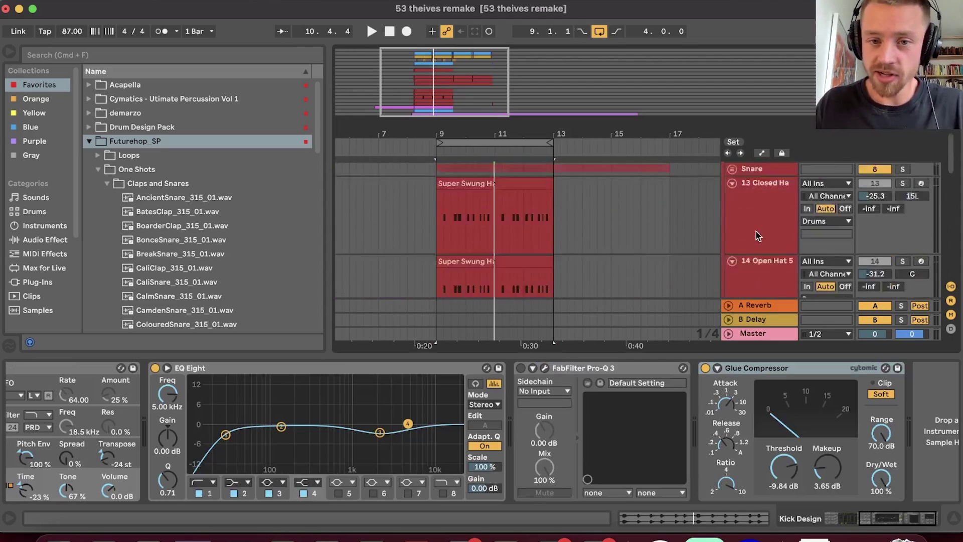
left_click(758, 235)
left_click(451, 208)
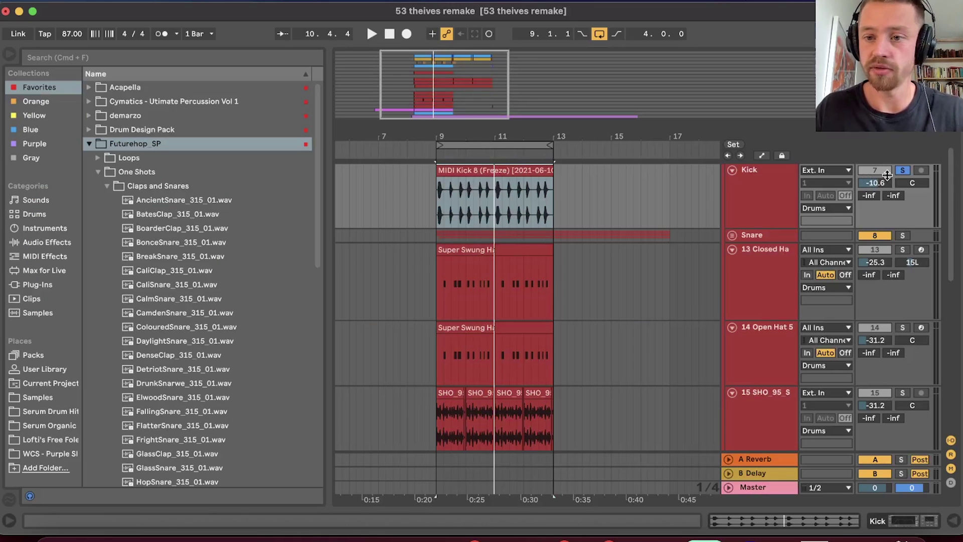
scroll(758, 232, "up", 3)
double_click(776, 269)
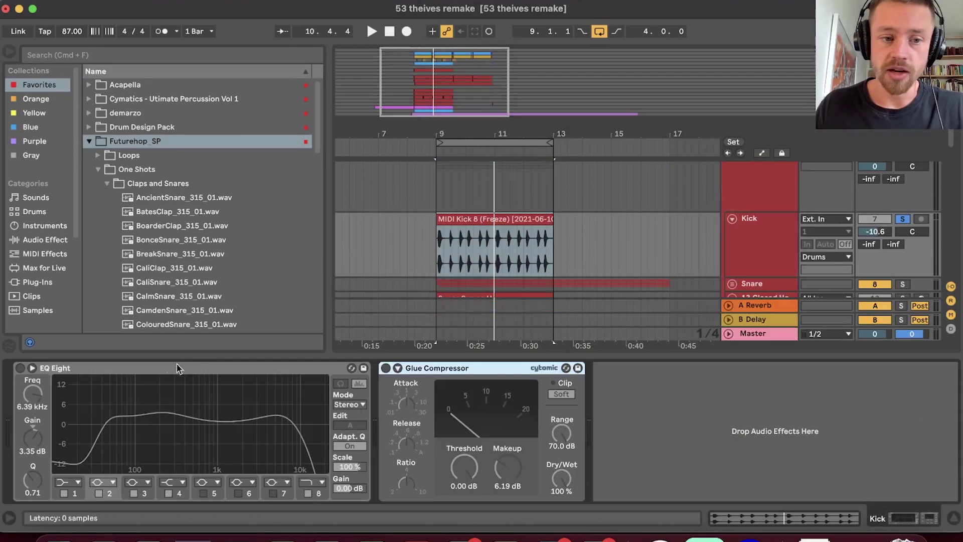
Turn on the Kick track's EQ Eight, review bands 1, 3 and 8, and set band 2 to about 6.67 kHz and 2.85 dB.
left_click(20, 369)
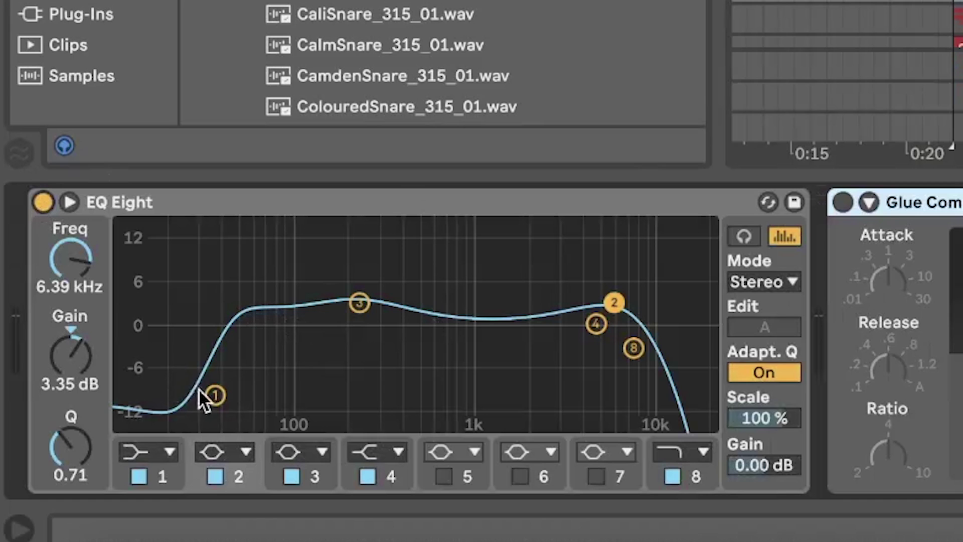
left_click(214, 395)
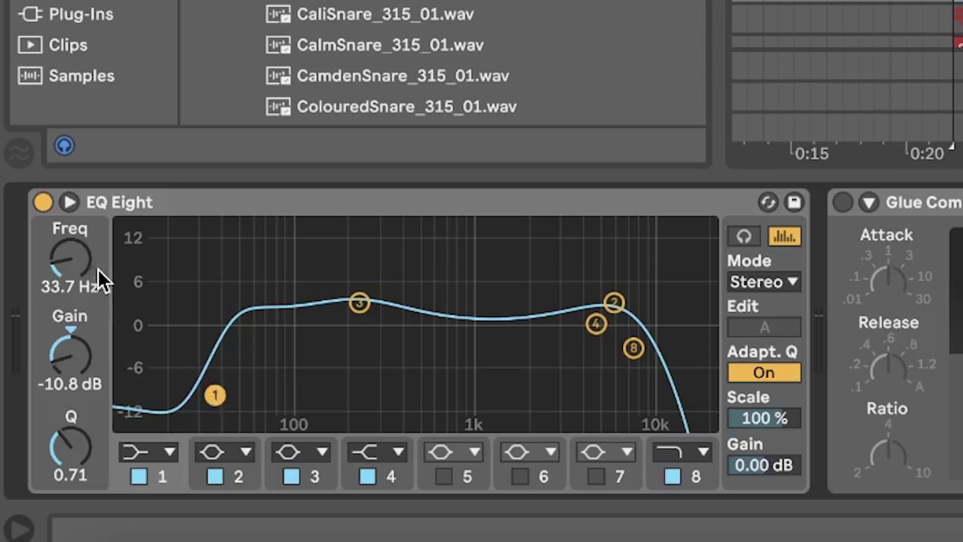
left_click(170, 452)
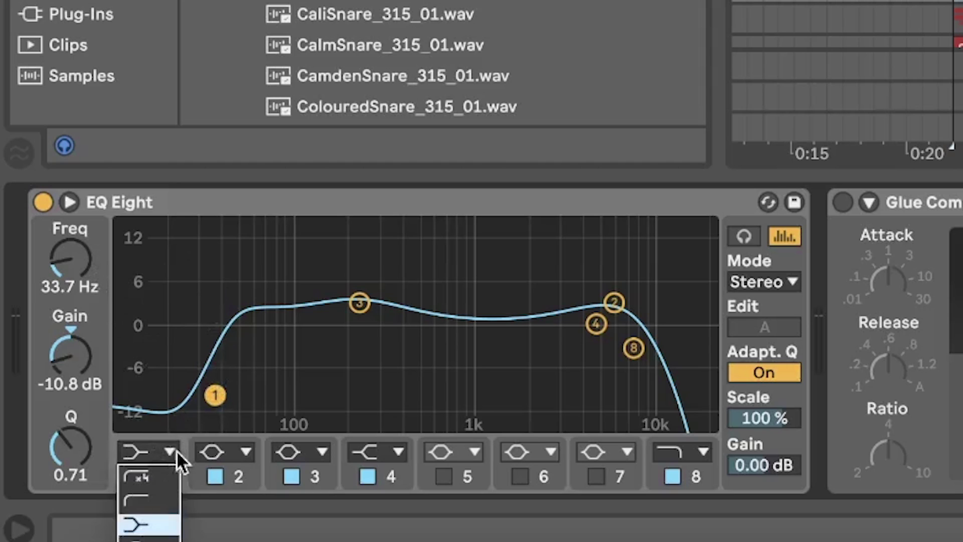
left_click(250, 200)
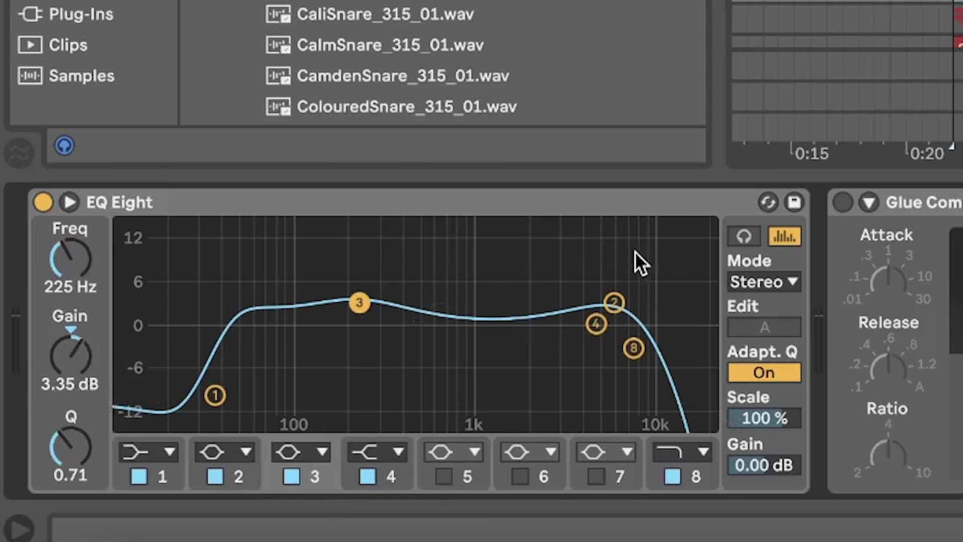
left_click(634, 347)
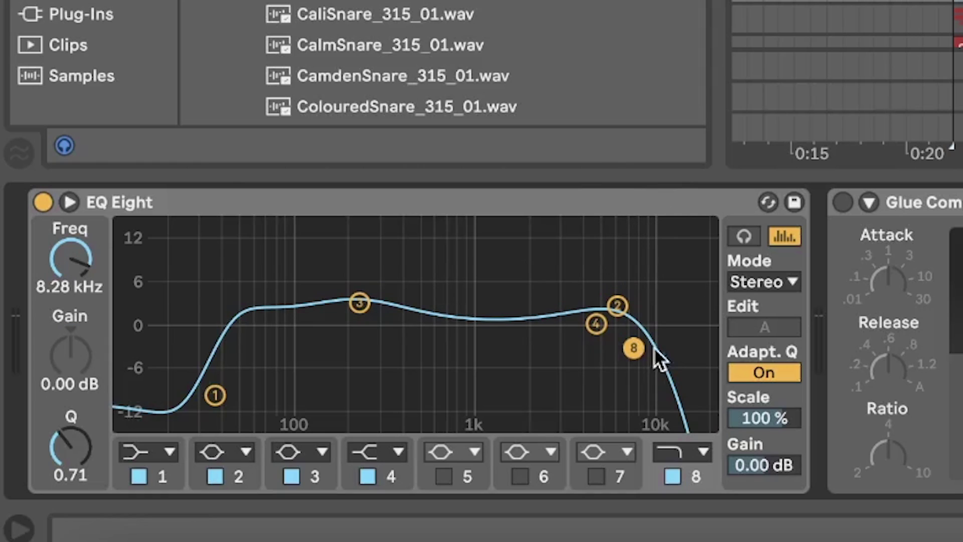
left_click(618, 305)
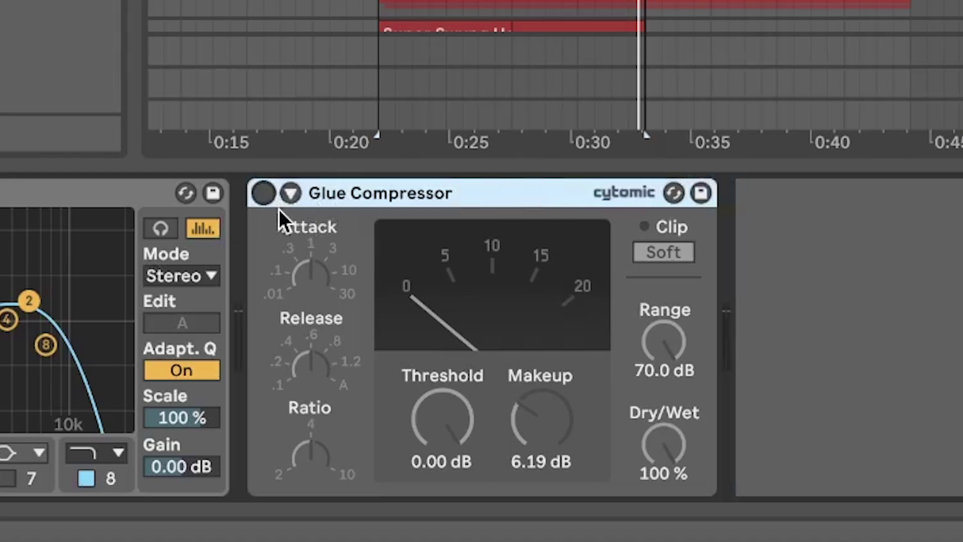
Turn on the Kick track's Glue Compressor with Soft clipping and play the processed kick.
left_click(263, 193)
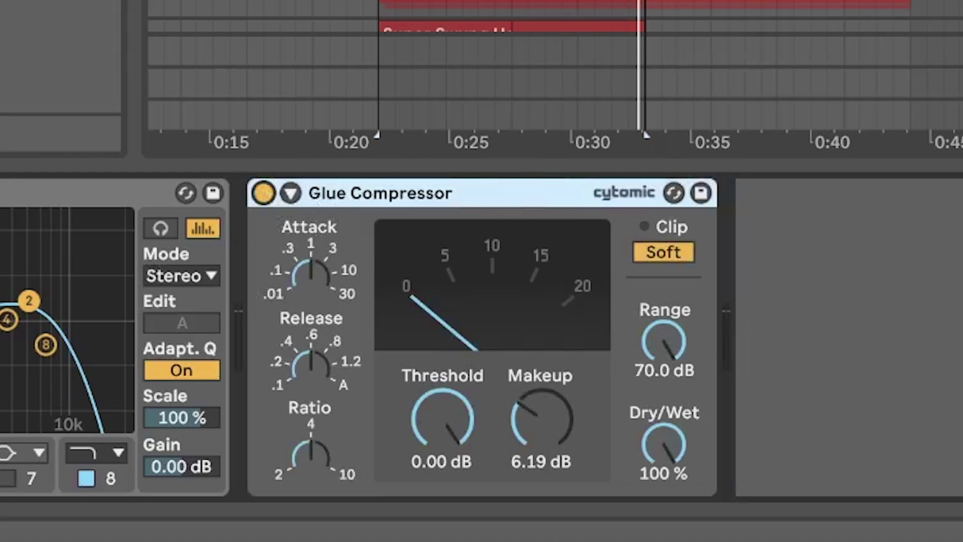
left_click(757, 365)
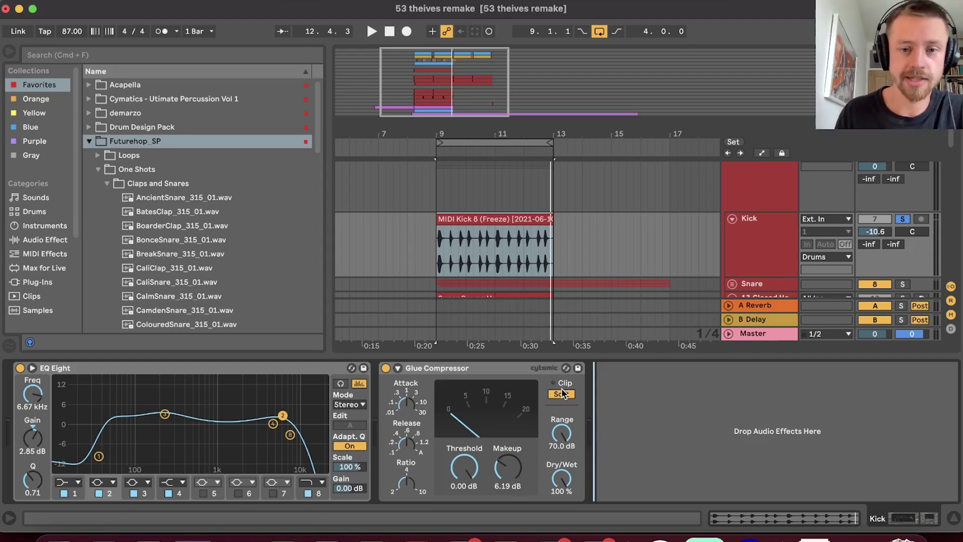
key("space")
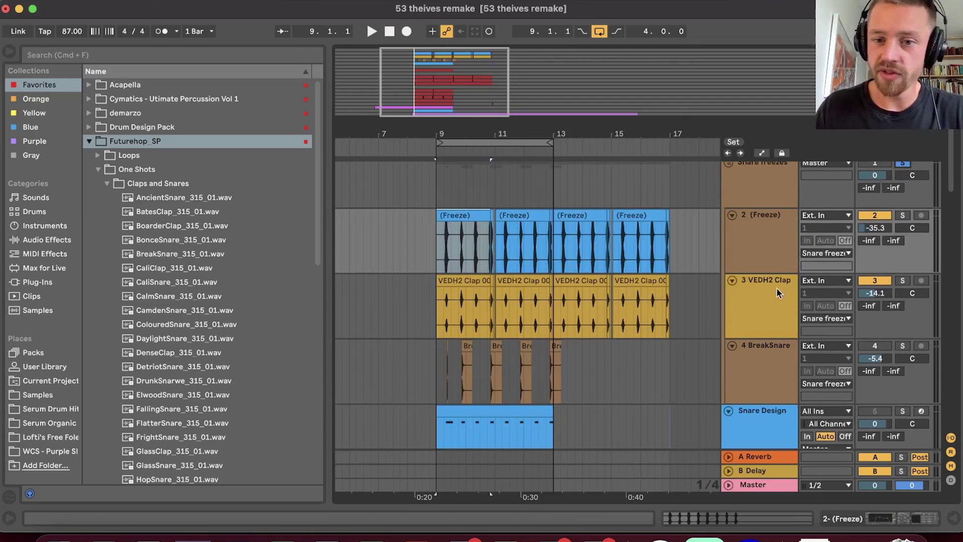
Solo and play the 3 VEDH2 Clap track, and examine the position of the claps in its first clip.
left_click_drag(437, 301, 491, 301)
left_click(454, 279)
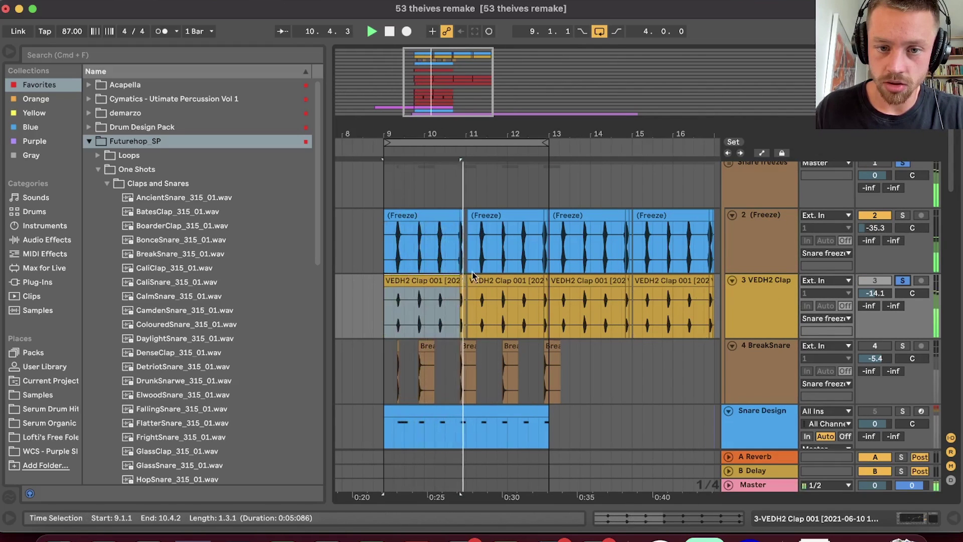
left_click(524, 280)
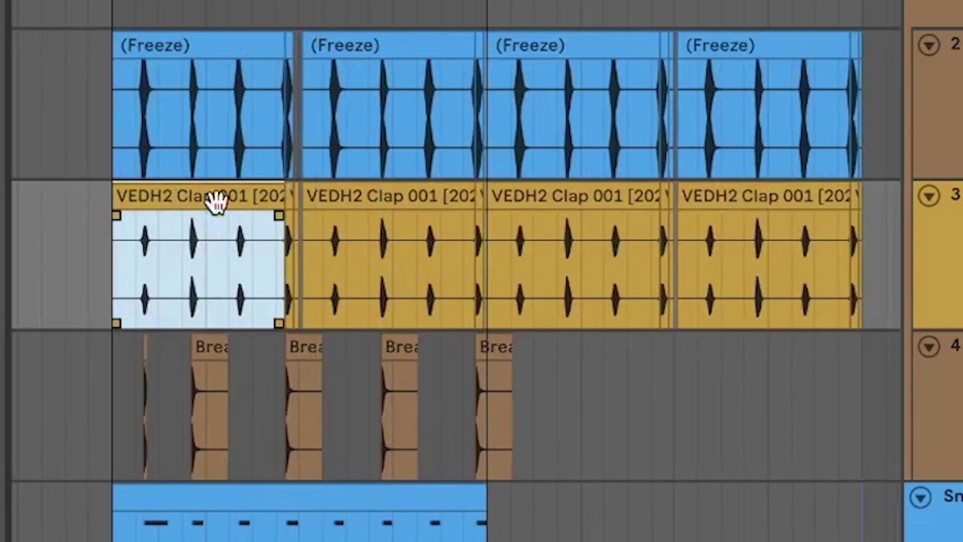
left_click(147, 242)
left_click(183, 247)
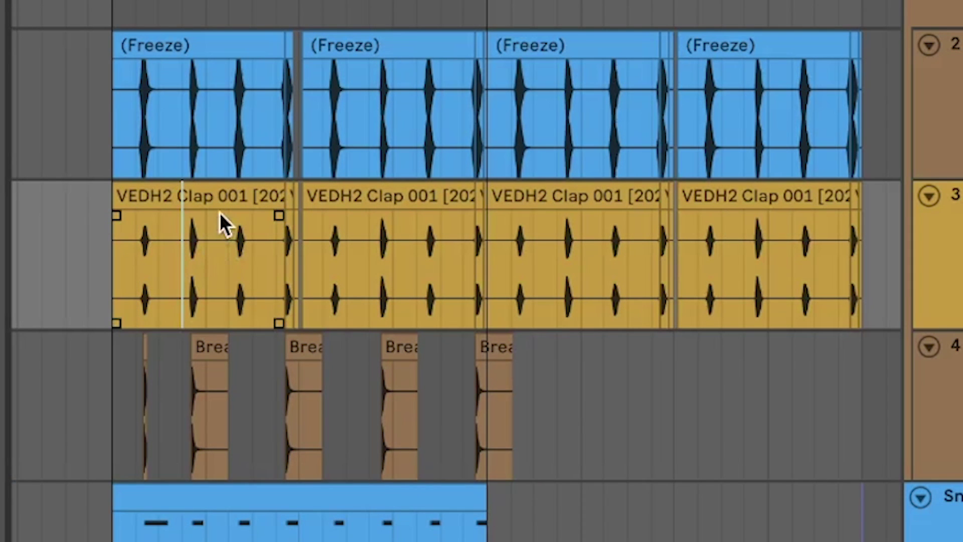
Compare where the clap hits fall in the first two VEDH2 Clap clips against the frozen snare hits above them.
left_click(795, 298)
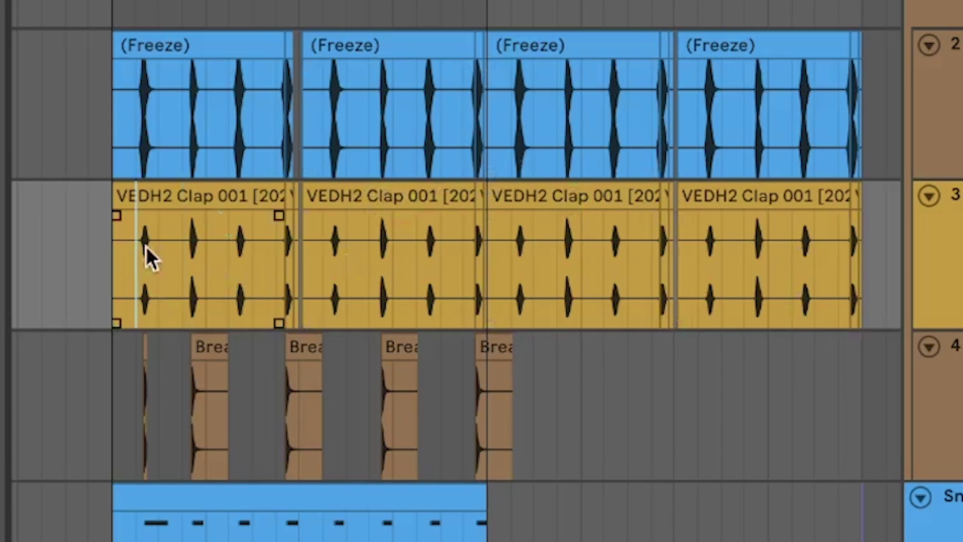
left_click(237, 243)
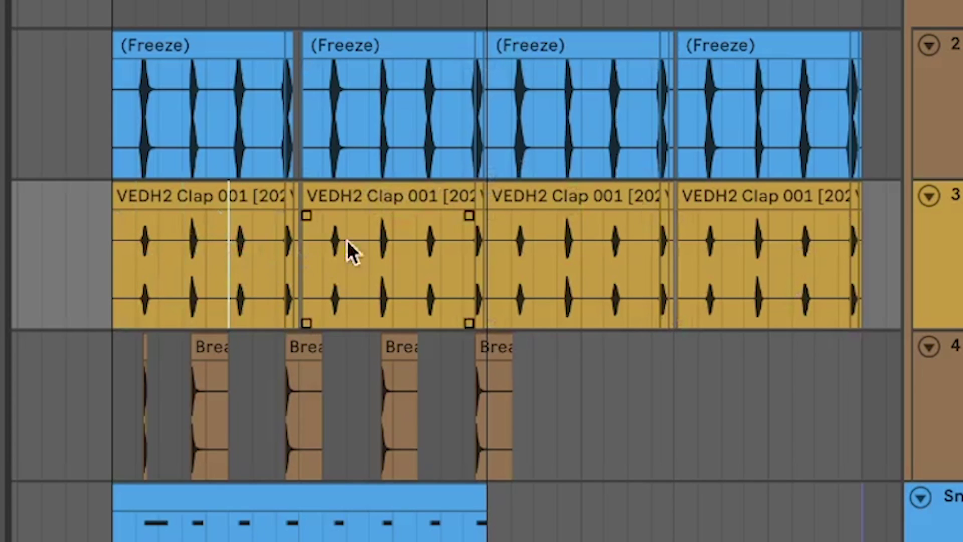
left_click(393, 235)
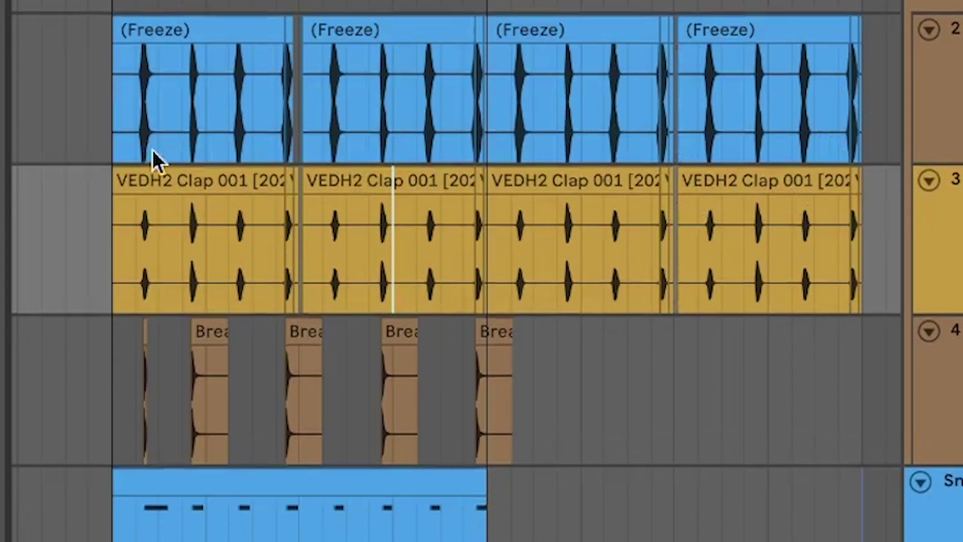
left_click(190, 183)
Play the second BreakSnare clip and solo the 4 BreakSnare track without the VEDH2 Clap track.
left_click(214, 323)
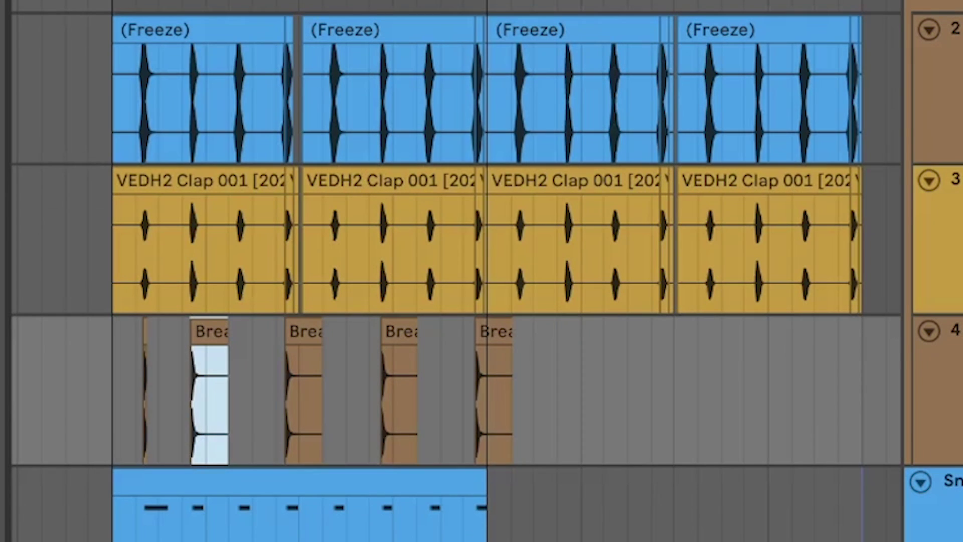
key("space")
left_click(749, 339)
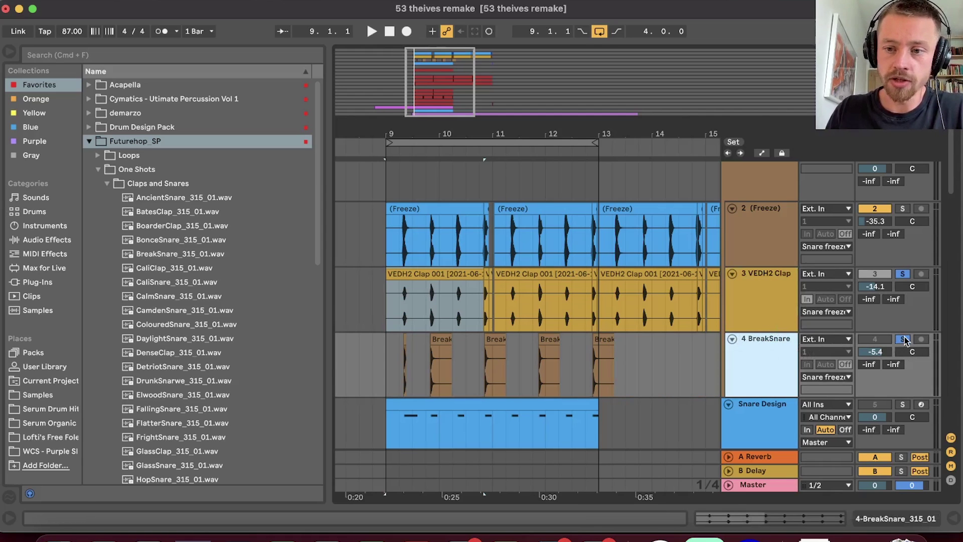
left_click(902, 277)
left_click(902, 276)
Examine how the short first BreakSnare clip at 9.2.2 and the one following it line up with the claps.
mouse_move(431, 77)
left_mouse_down()
mouse_move(433, 103)
mouse_move(424, 82)
left_mouse_up()
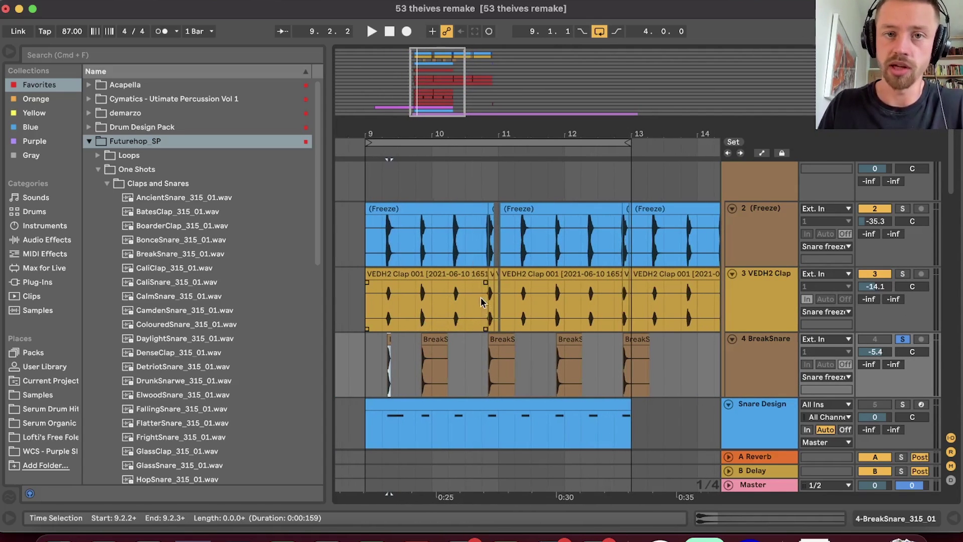
left_click(434, 366)
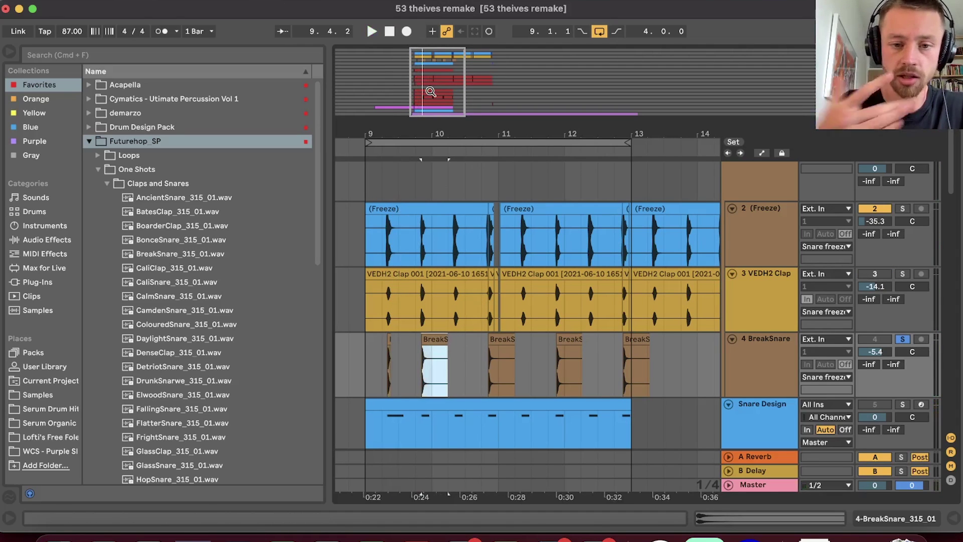
left_click_drag(430, 91, 421, 115)
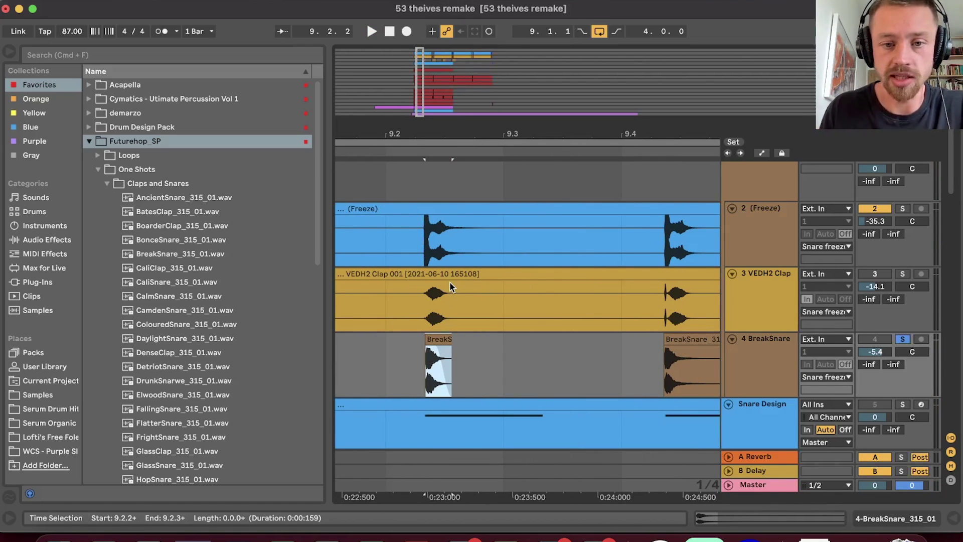
Solo the 3 VEDH2 Clap track together with BreakSnare and play the two layers.
key("space")
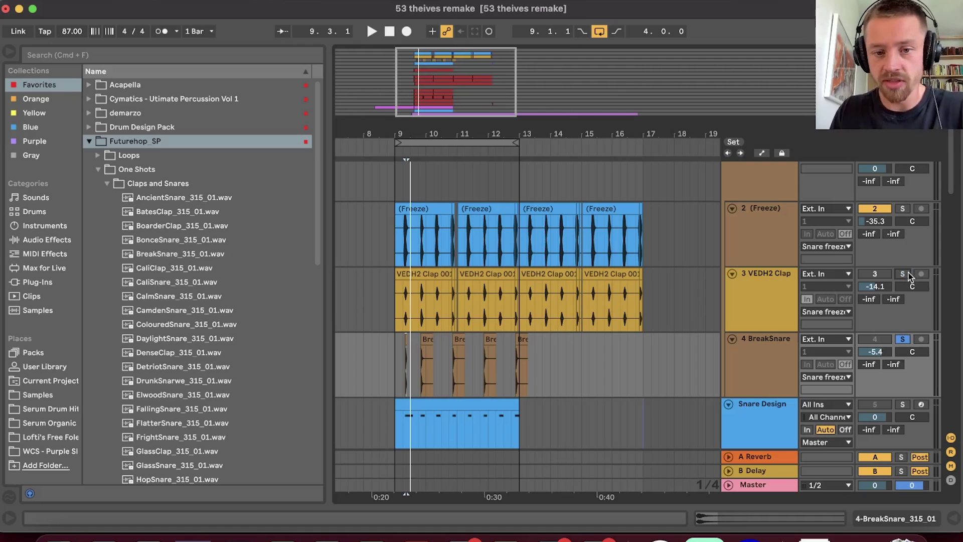
left_click(906, 274)
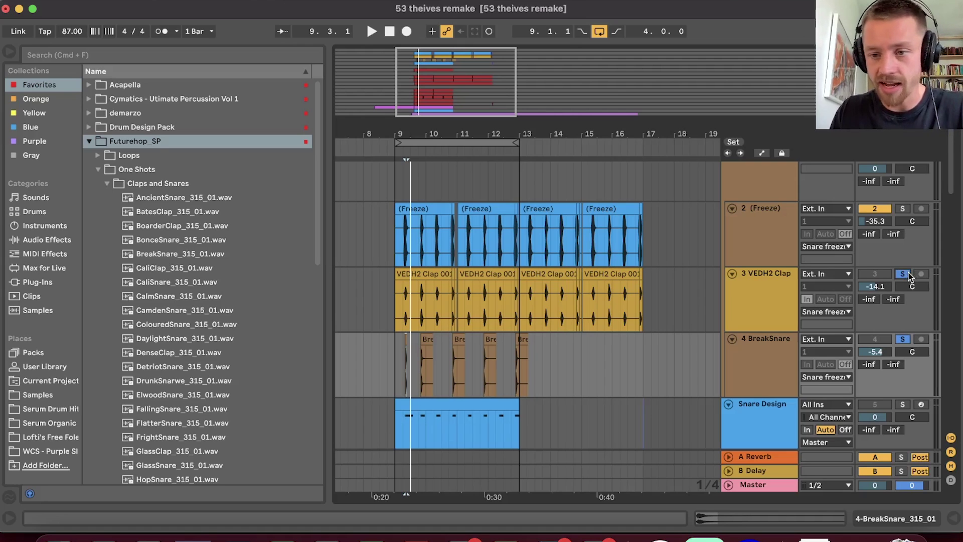
key("space")
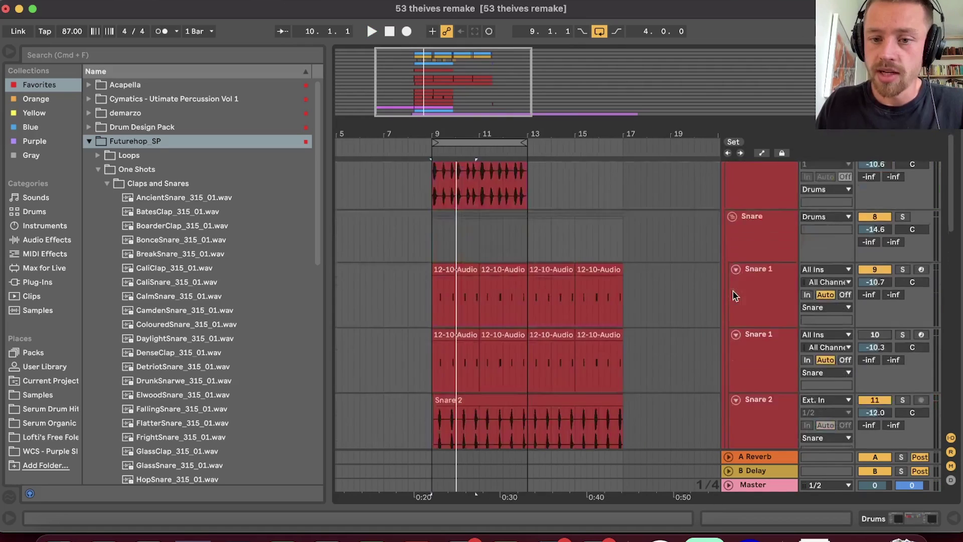
Look through the Kick and Snare layers of the Drums group, selecting the first Snare 1 track and the Snare 2 clip.
scroll(834, 306, "up", 4)
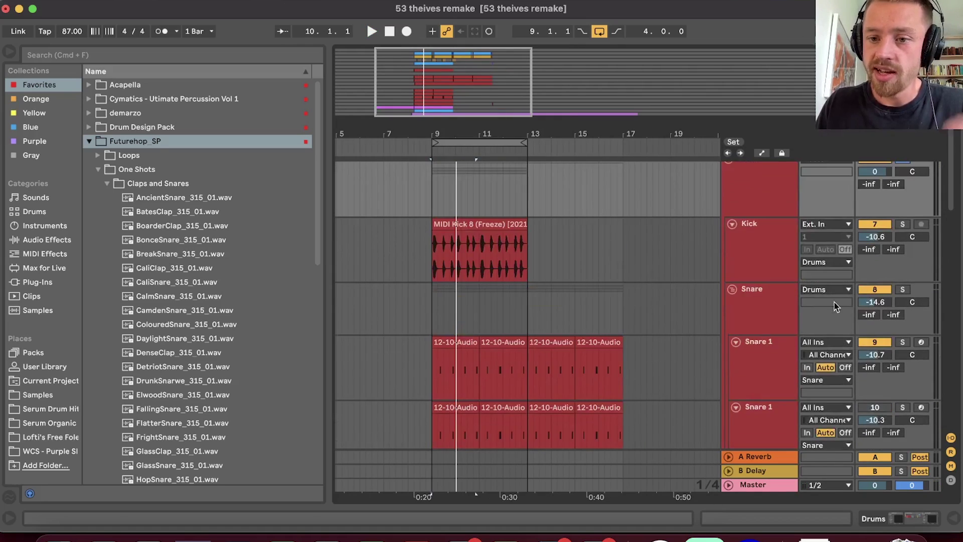
scroll(833, 296, "down", 5)
left_click(775, 261)
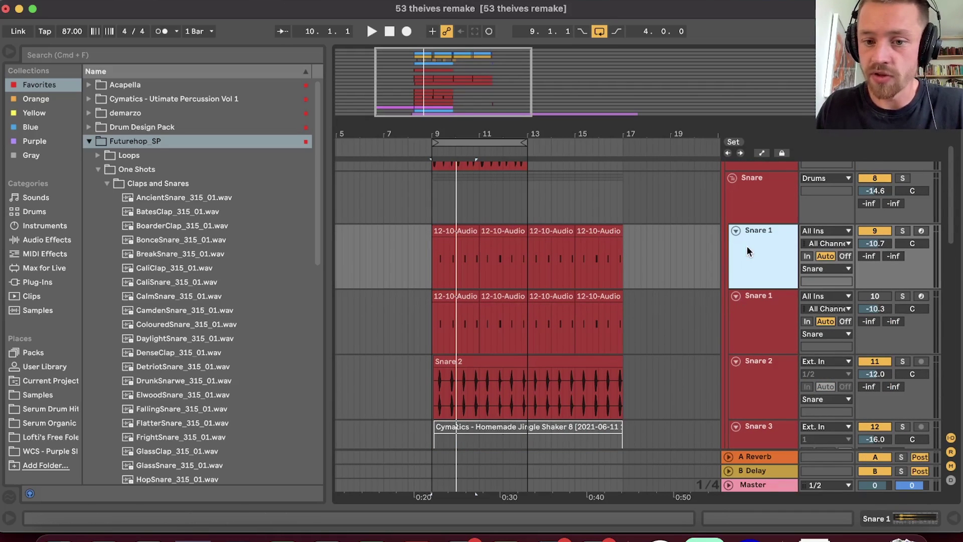
left_click(530, 366)
scroll(503, 266, "up", 8)
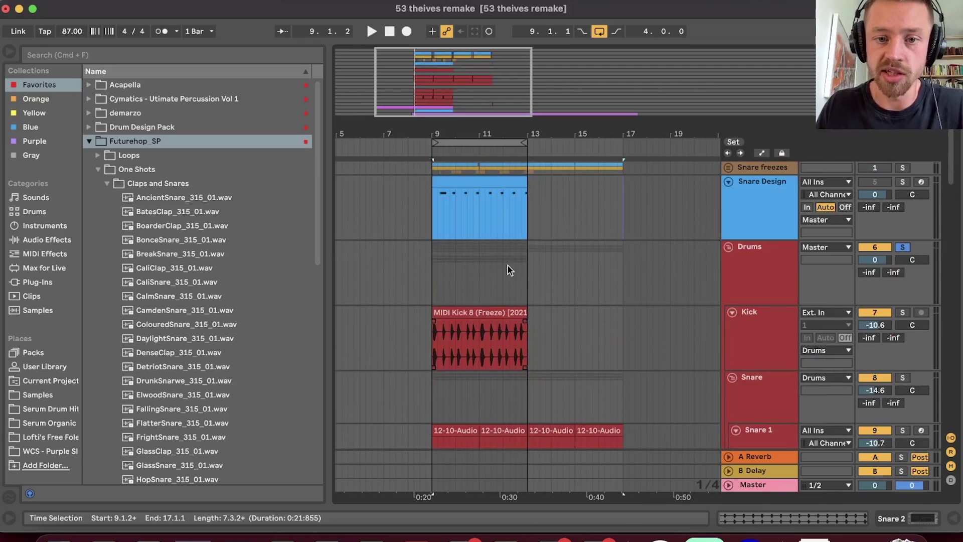
scroll(692, 185, "down", 8)
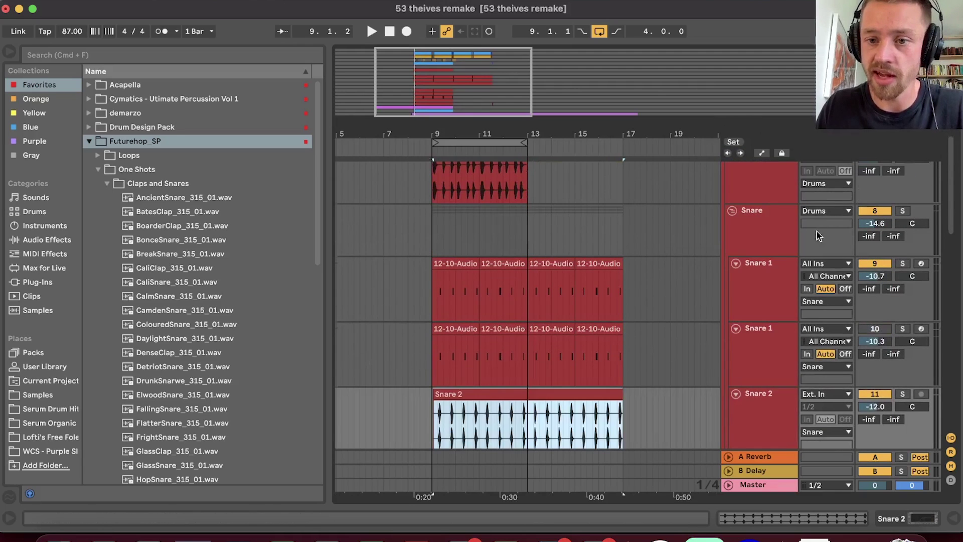
Solo the Snare group and play its combined layers.
left_click(914, 219)
scroll(565, 287, "down", 2)
key("space")
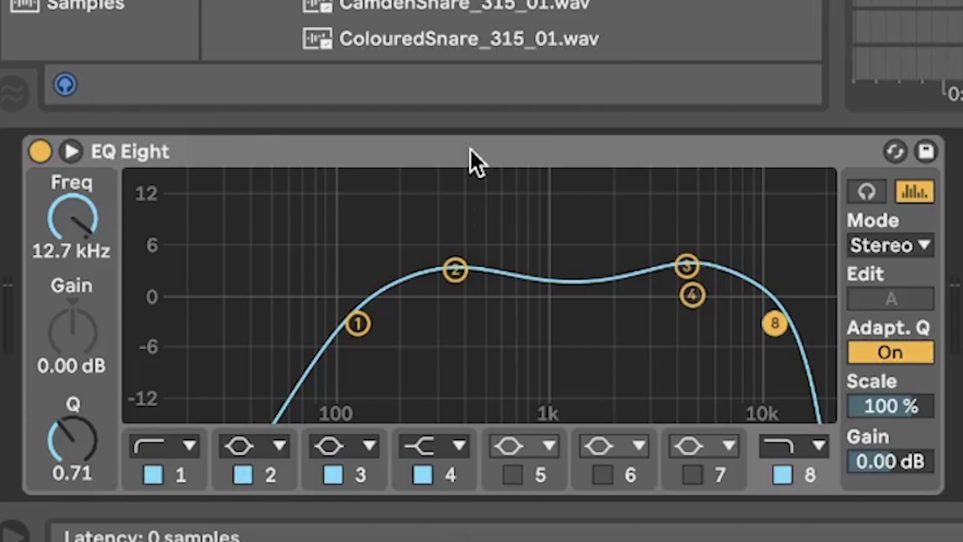
Review the Snare group's EQ Eight, inspecting the band 1 low cut and the band 2 boost.
left_click(469, 149)
left_click(455, 270)
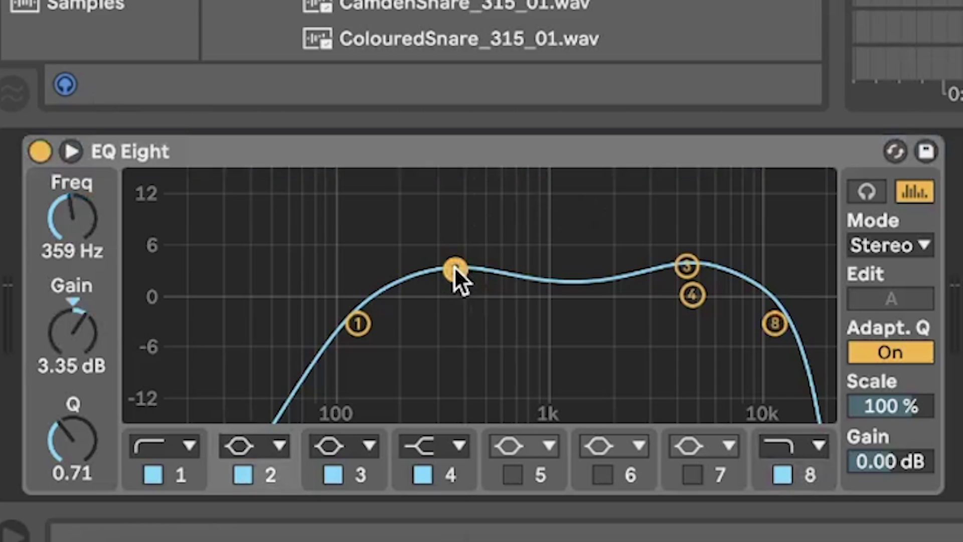
left_click(358, 324)
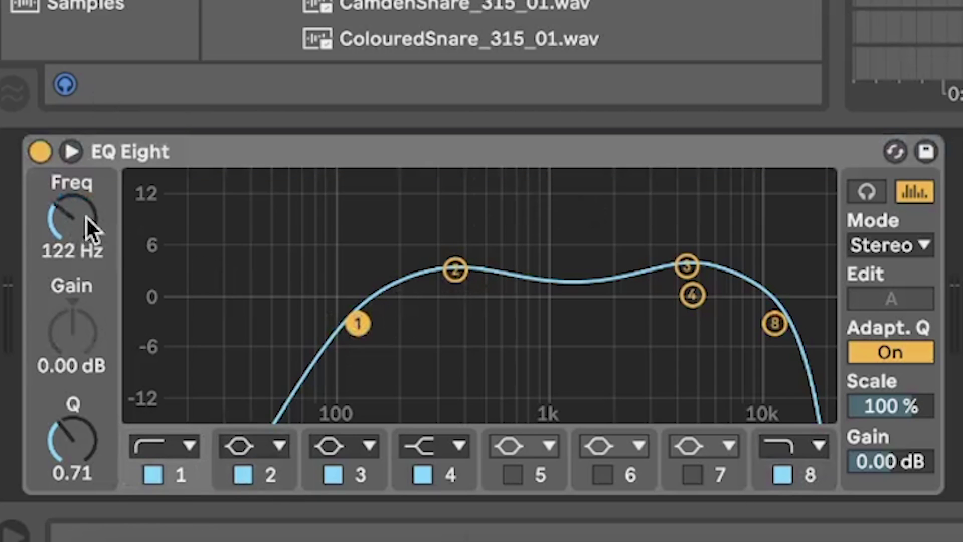
left_click(455, 269)
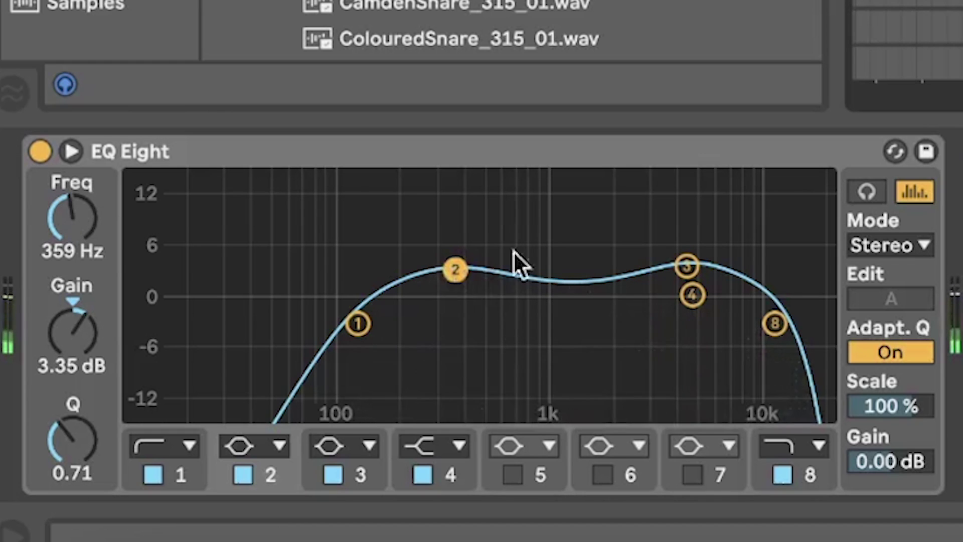
left_click(661, 268)
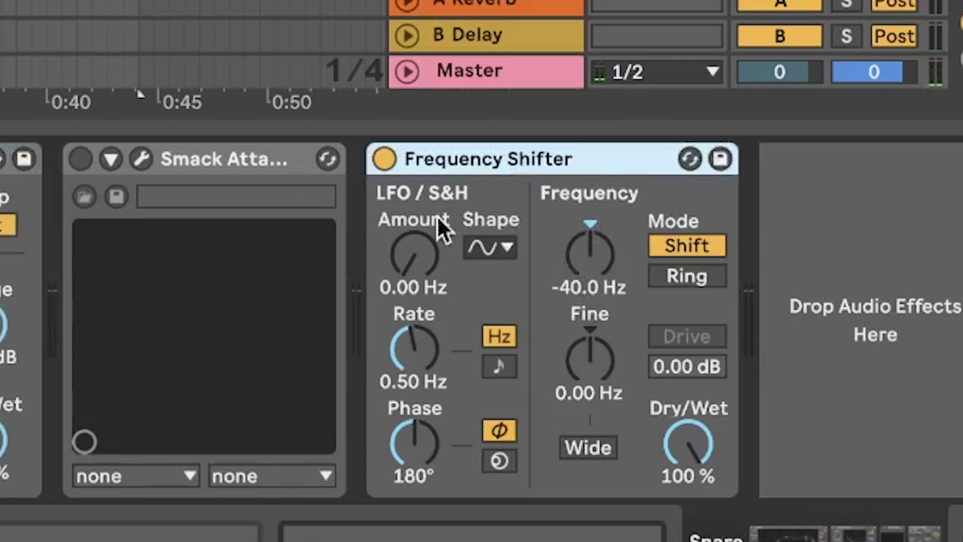
Inspect the Frequency Shifter's frequency setting on the Snare group and bypass the device briefly before re-enabling it.
left_click(590, 289)
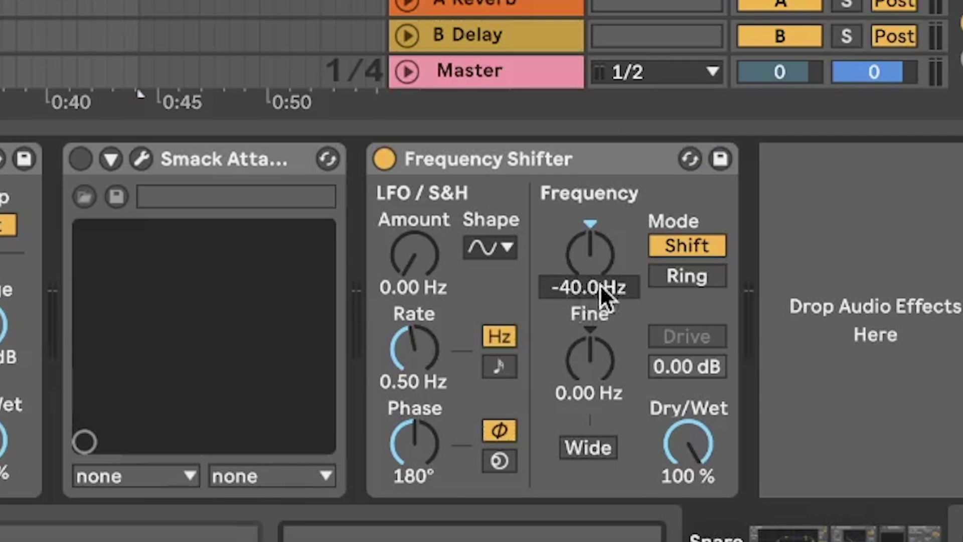
left_click(386, 159)
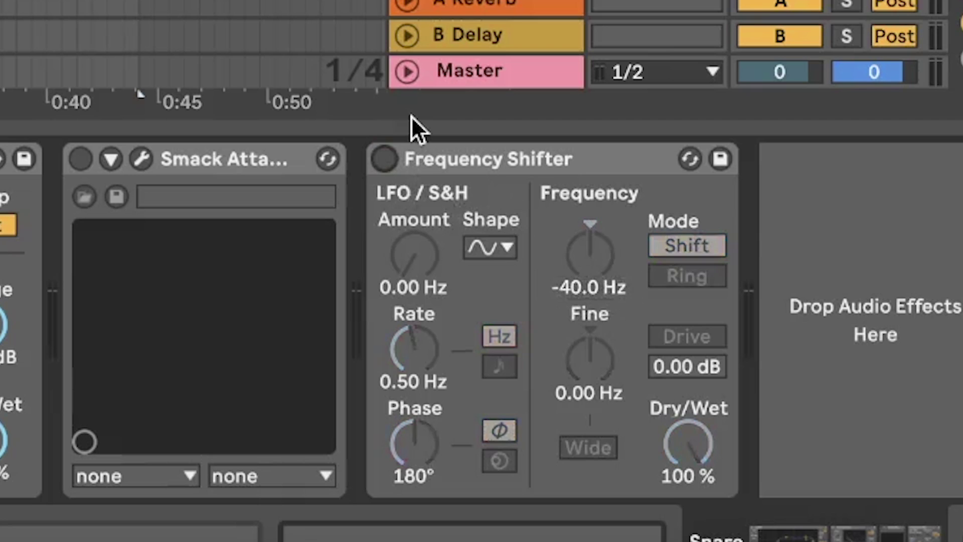
left_click(392, 156)
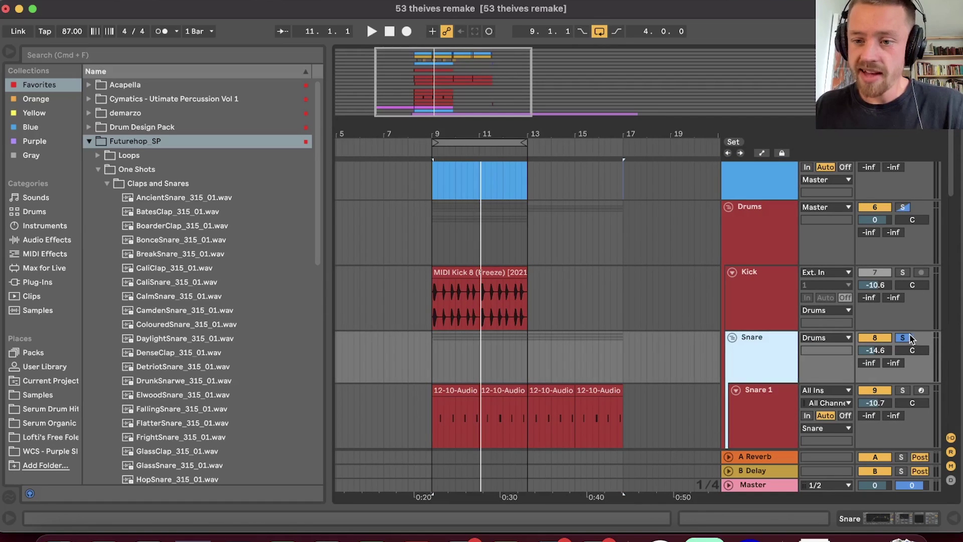
Unsolo the Snare group and bring up the soloed 13 Closed Hat and 14 Open Hat 5 tracks.
left_click(905, 338)
scroll(748, 306, "down", 10)
left_click(754, 338)
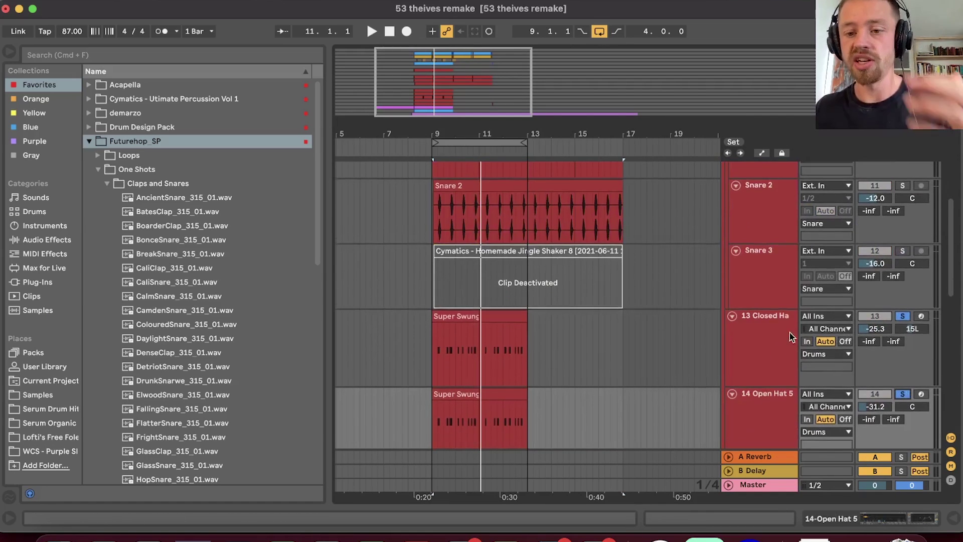
Select both Super Swung Hat clips on the 13 Closed Hat track and show the track's devices.
scroll(791, 337, "down", 1)
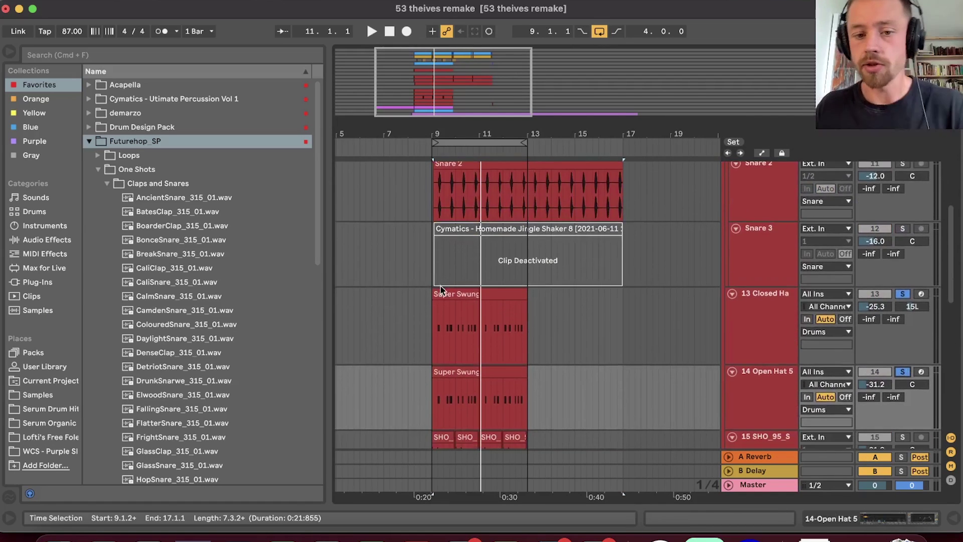
left_click(454, 293)
left_click(512, 295)
left_click(462, 295, "shift")
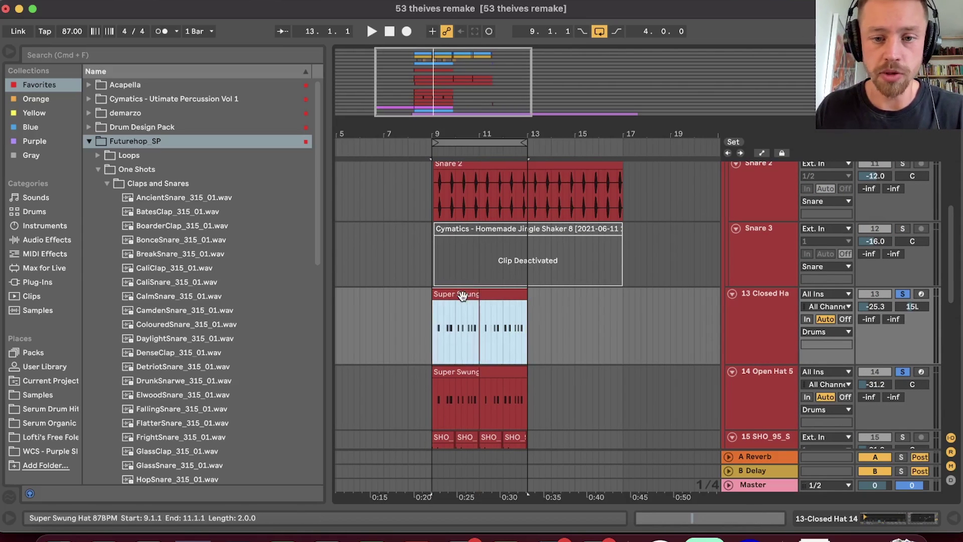
key("shift+Tab")
Compare the two Super Swung Hat clips on the 13 Closed Hat track by selecting each in turn.
left_click(469, 233)
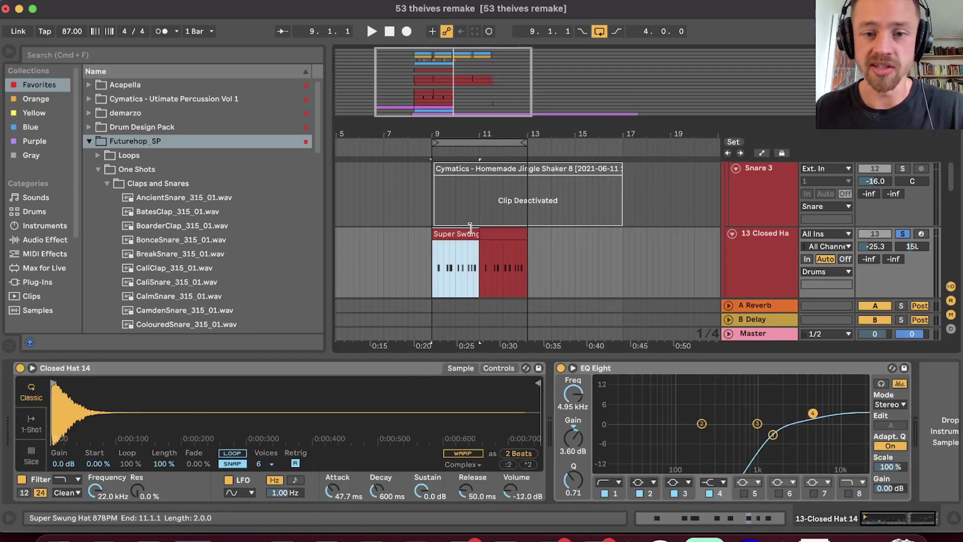
left_click(502, 234)
left_click(453, 234)
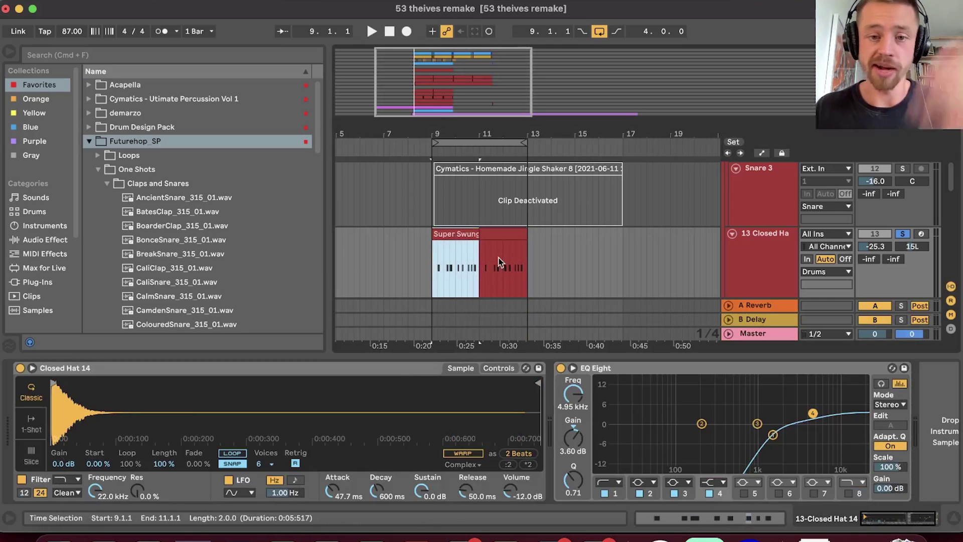
left_click(503, 234)
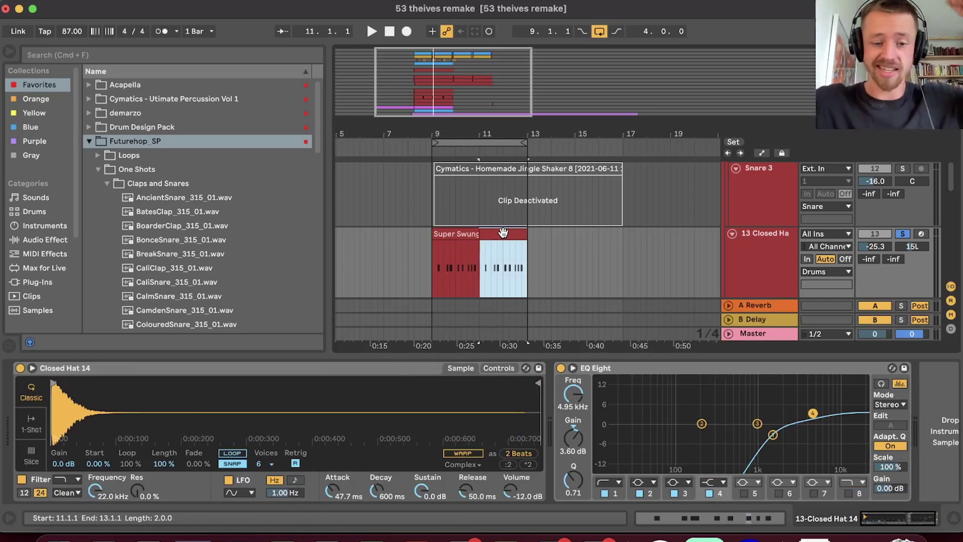
scroll(456, 254, "down", 2)
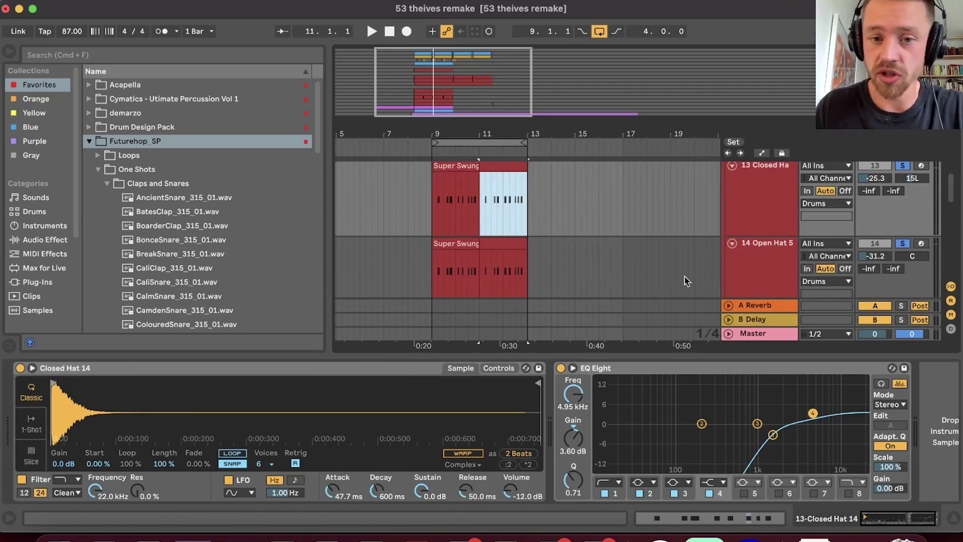
Select the first closed hat clip and play it with only the 13 Closed Hat track soloed.
left_click(462, 243)
left_click(466, 201)
scroll(467, 199, "up", 1)
key("space")
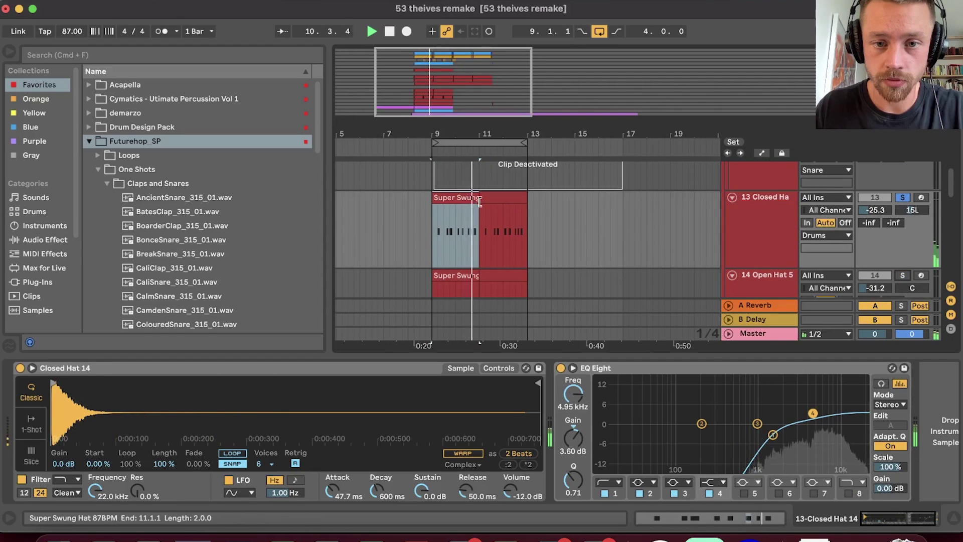
Solo the 14 Open Hat 5 track in place of the closed hat and listen to its pattern.
key("space")
left_click(902, 275, "super")
left_click(907, 199)
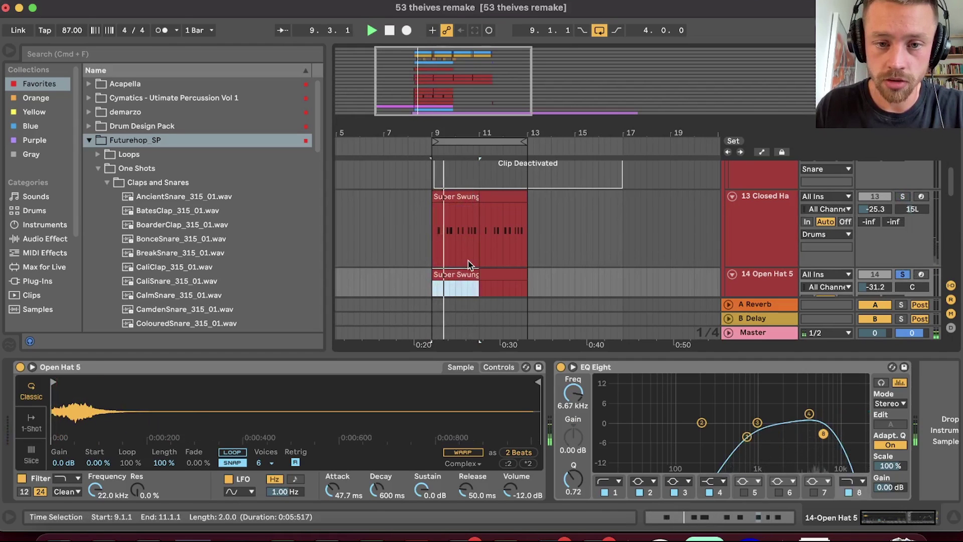
Review the EQ Eight on the 13 Closed Hat track, inspecting the band 1 low cut and the band 4 high shelf.
scroll(470, 263, "up", 1)
scroll(471, 266, "down", 2)
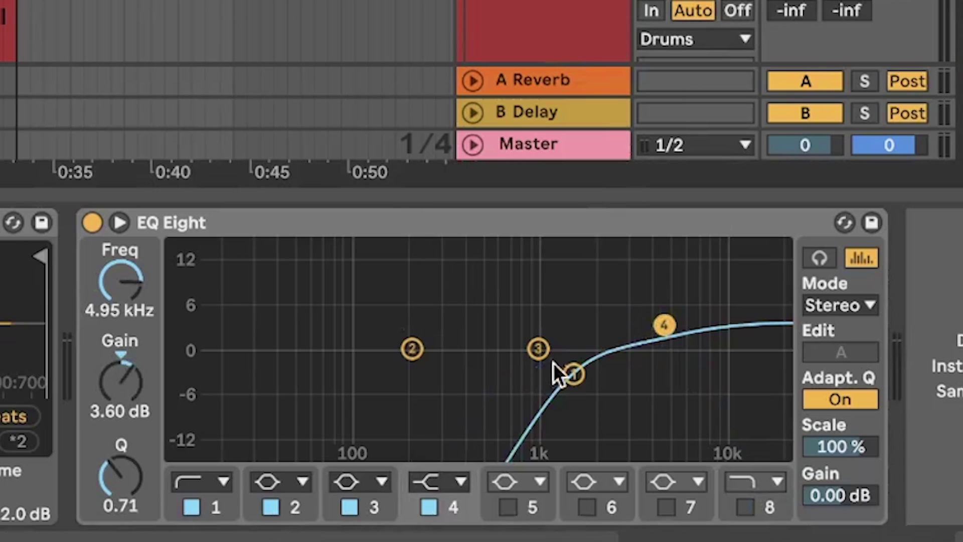
left_click_drag(566, 372, 575, 375)
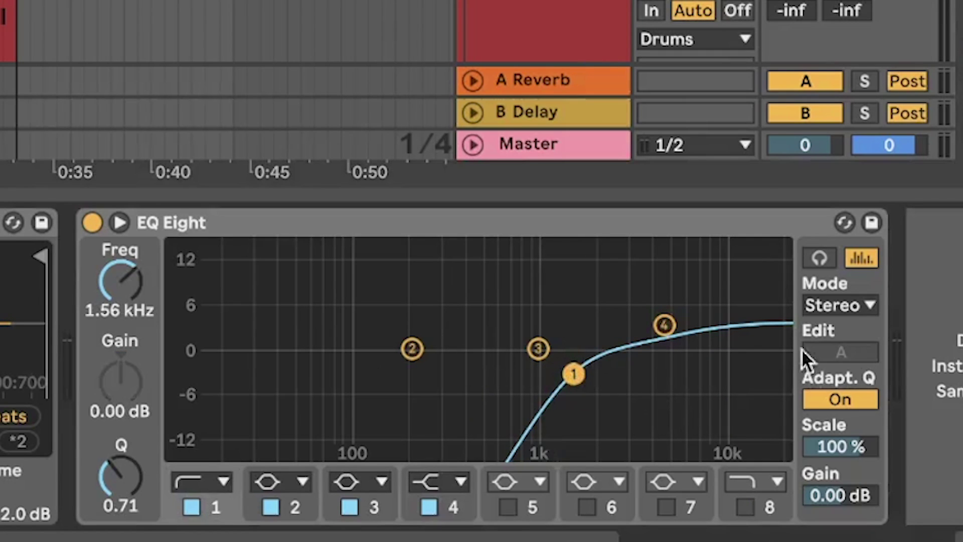
left_click(665, 325)
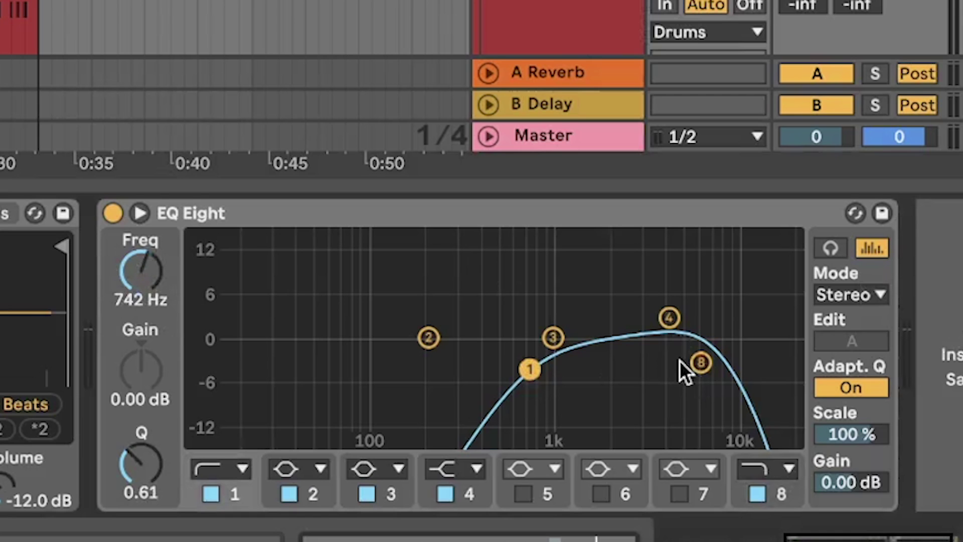
Inspect the band 8 high cut of the EQ Eight on the closed hat track.
left_click(701, 361)
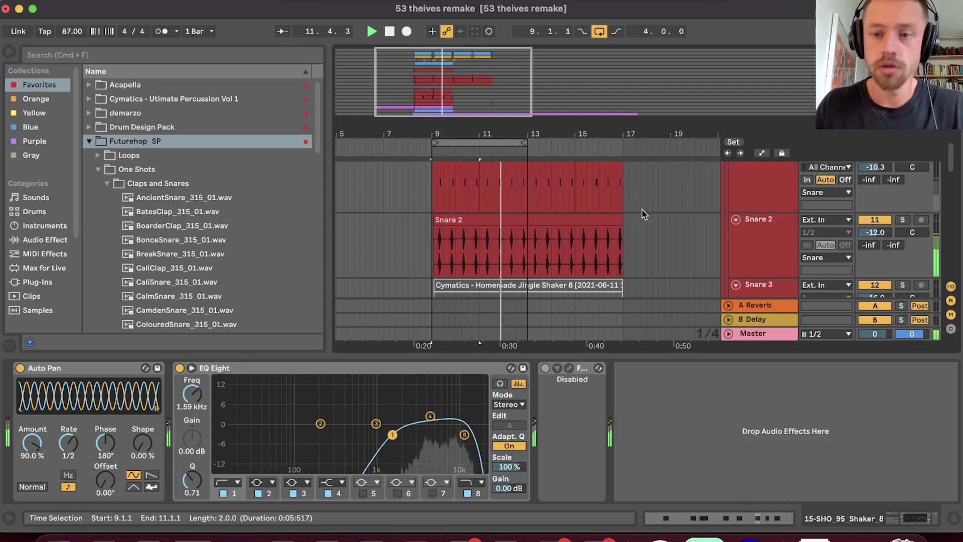
Select the first shaker clip on the 15 SHO_95_S track and play the soloed loop with its effects bypassed.
scroll(693, 232, "down", 1)
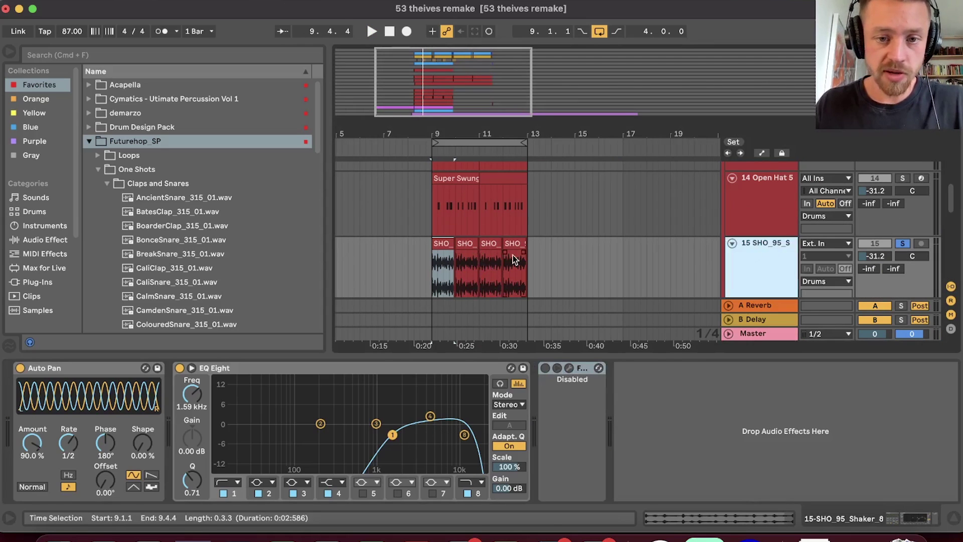
left_click(441, 244)
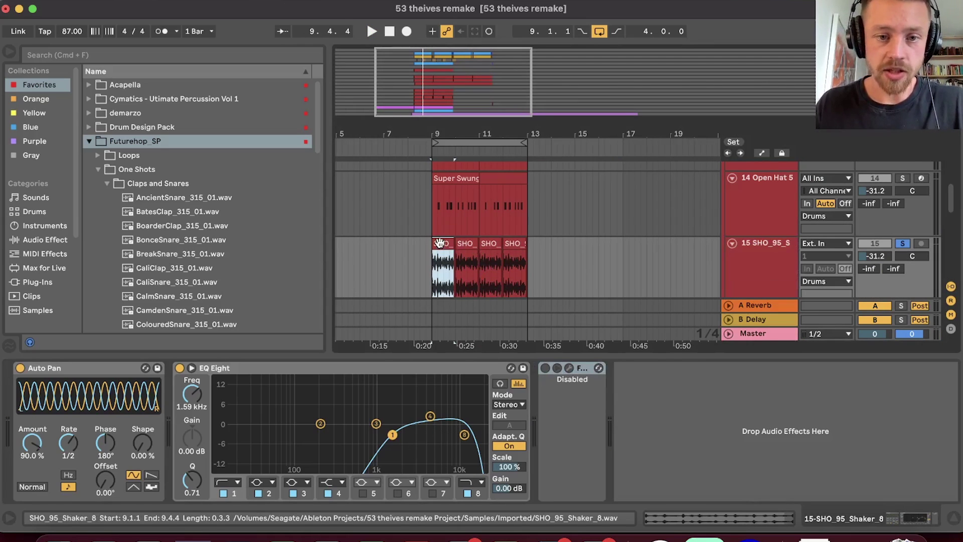
key("space")
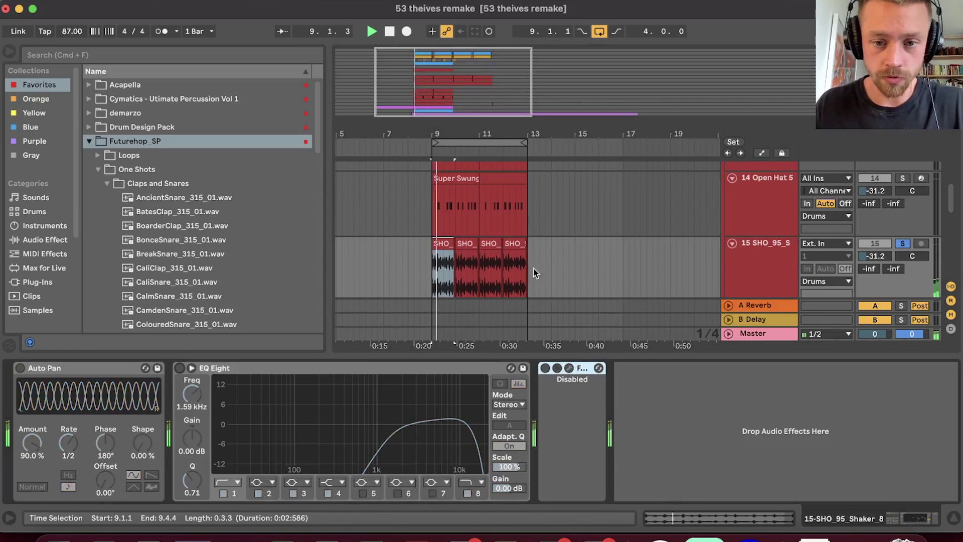
left_click_drag(474, 100, 435, 77)
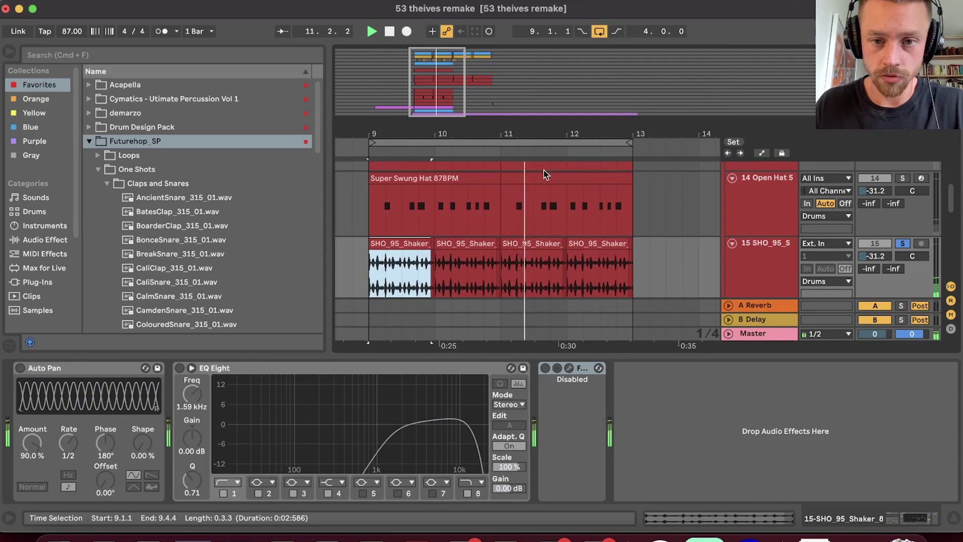
key("space")
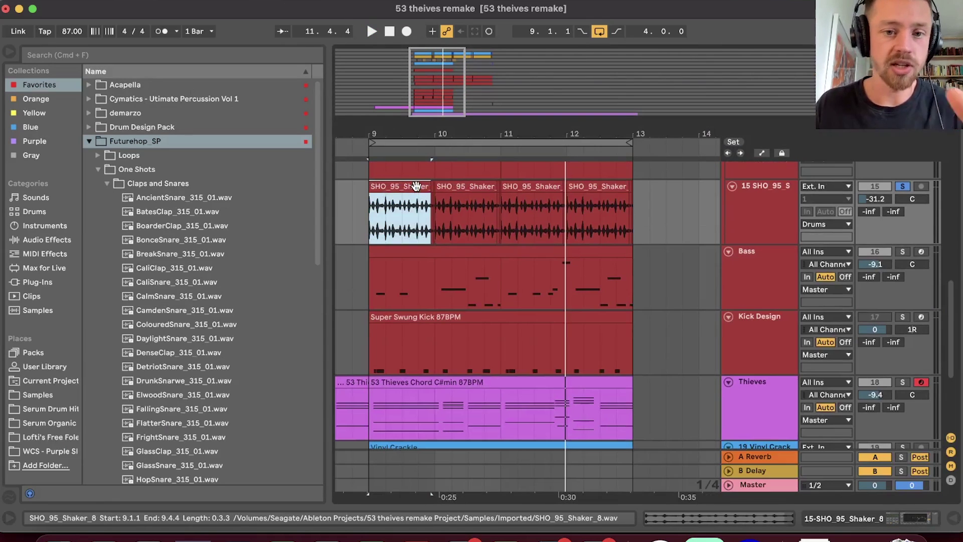
Open the first shaker clip's details and examine its warp markers and sample settings.
double_click(400, 186)
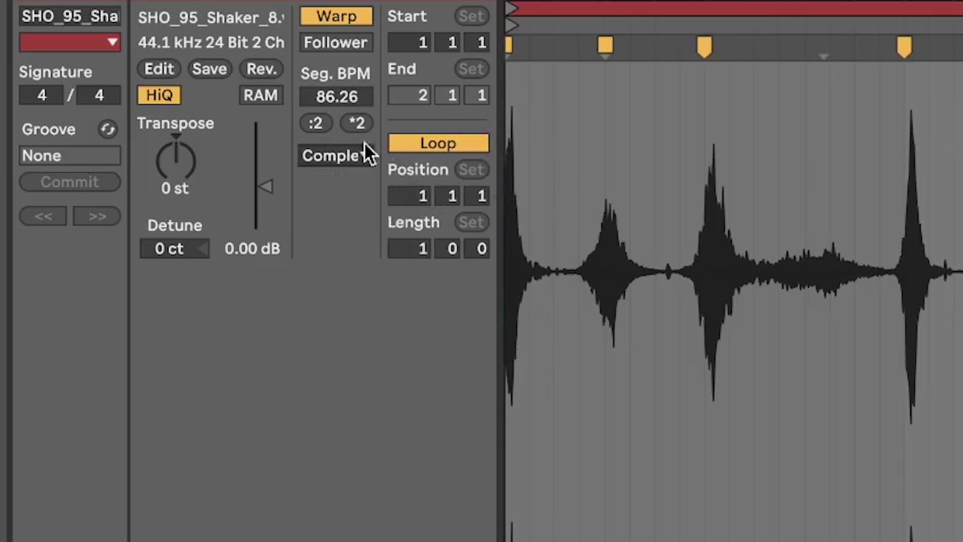
left_click(172, 143)
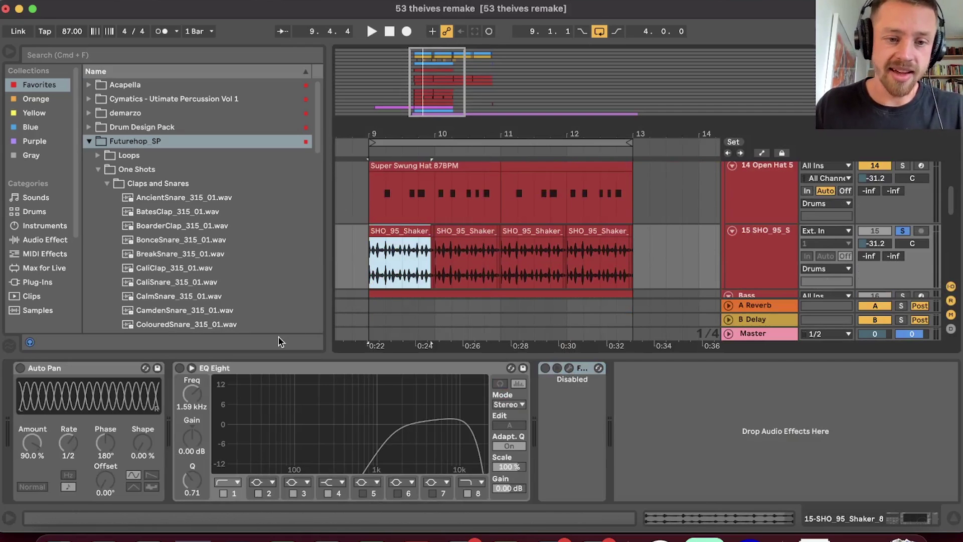
Turn on the shaker track's Auto Pan and play the loop with the effect.
left_click(20, 369)
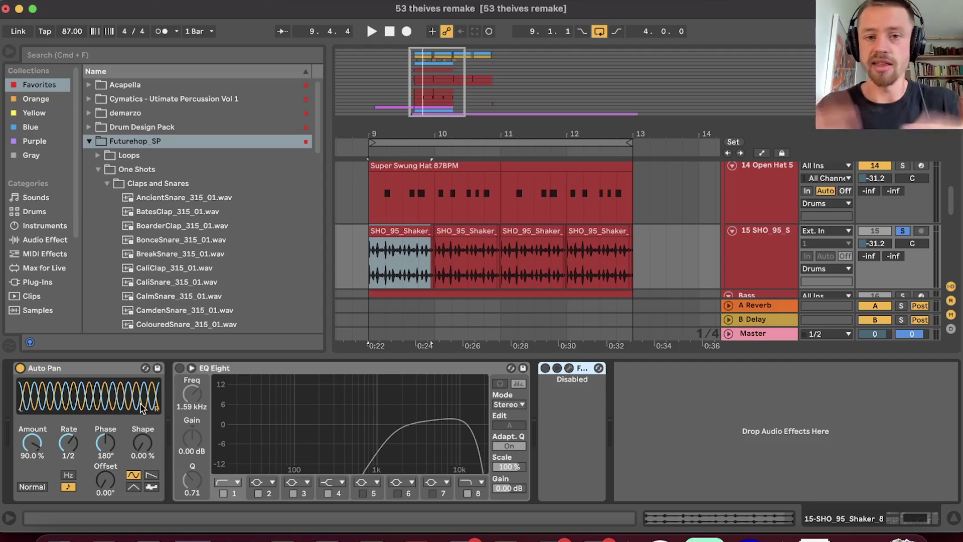
key("space")
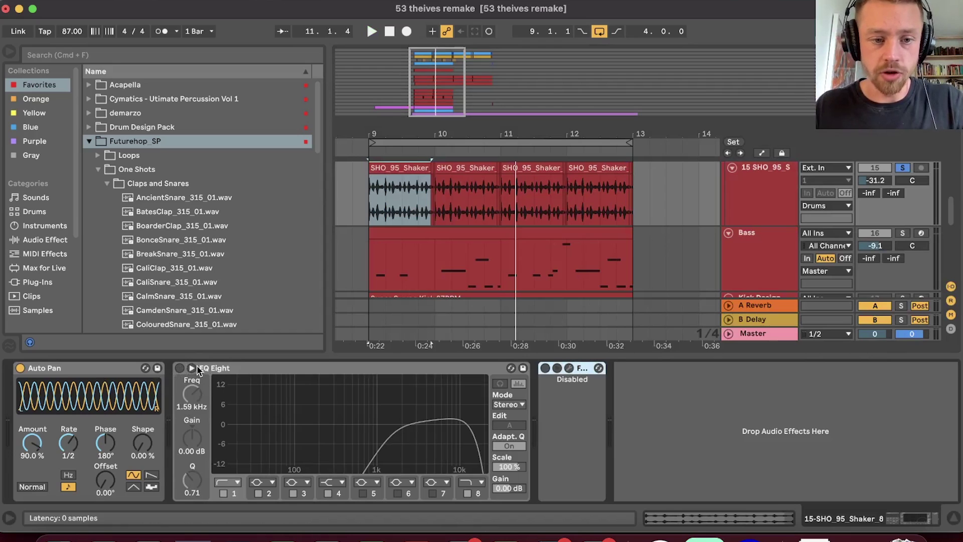
Turn on the shaker track's EQ Eight and inspect its band 8 high cut and band 4 high shelf.
left_click(179, 368)
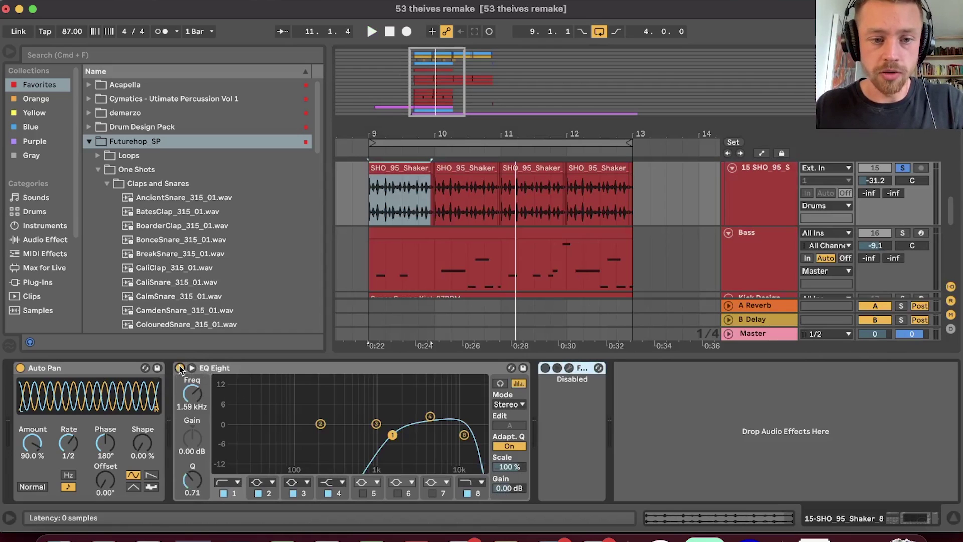
left_click(465, 435)
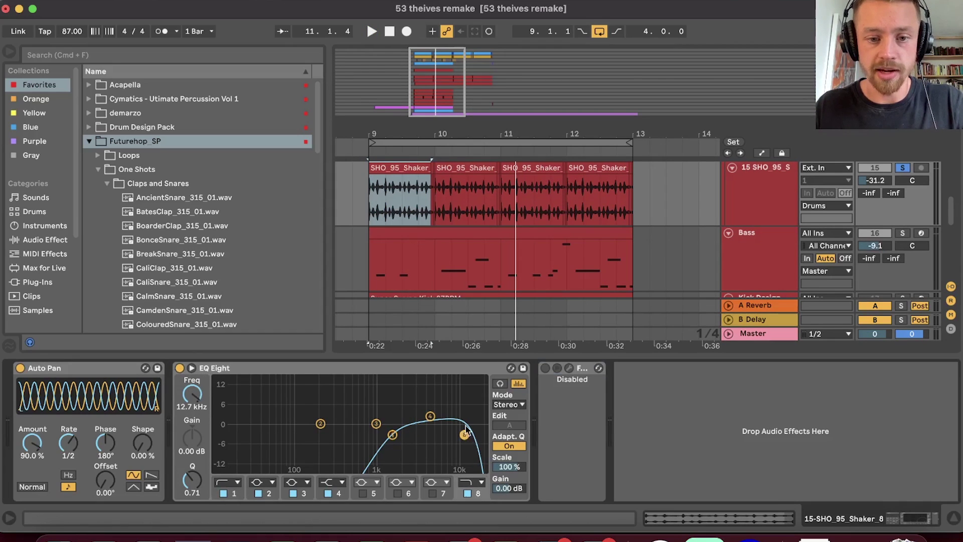
left_click(430, 417)
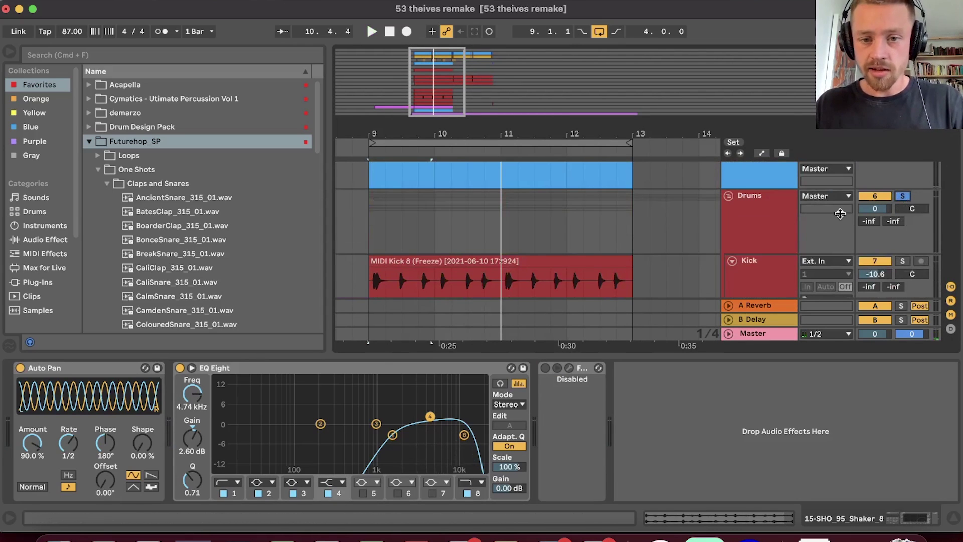
Listen to the whole Drums group soloed and select the Bass track.
key("space")
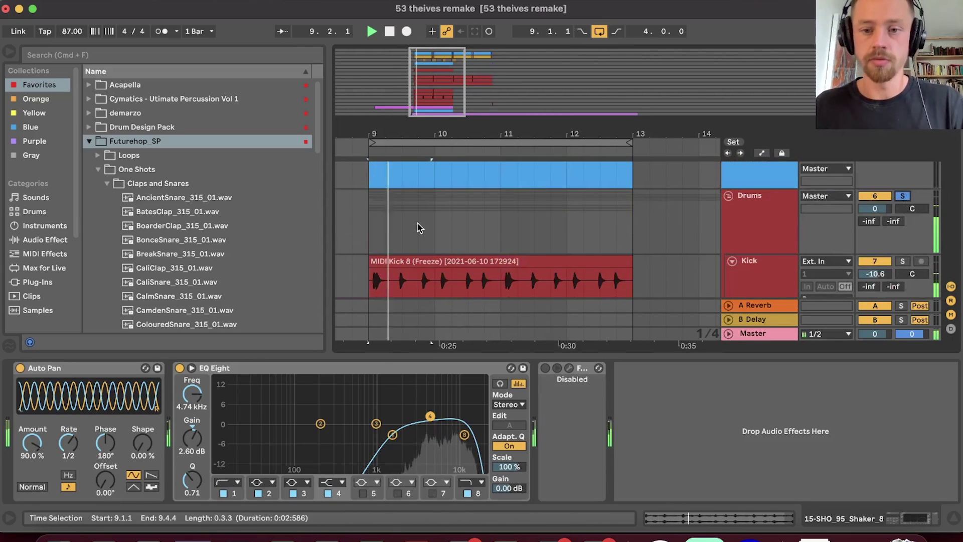
scroll(424, 233, "down", 3)
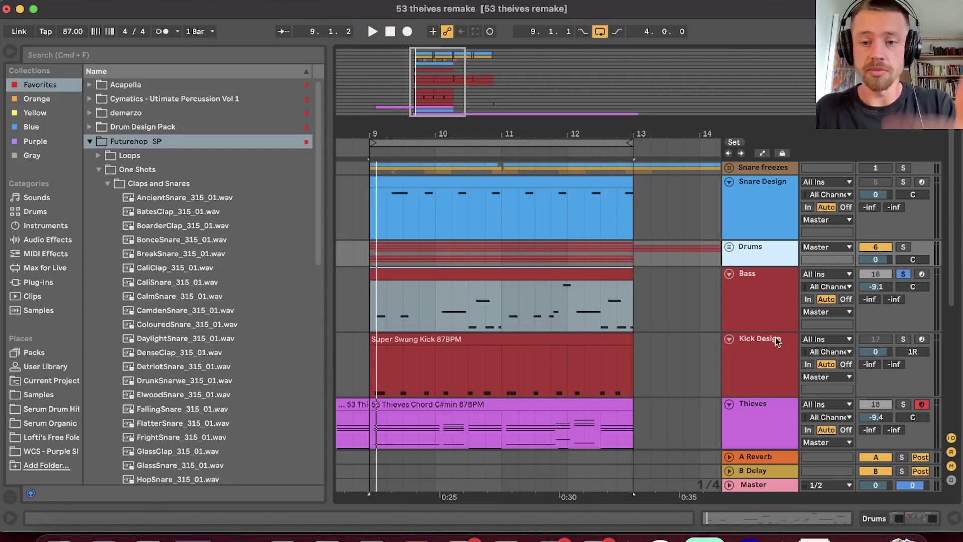
key("Down")
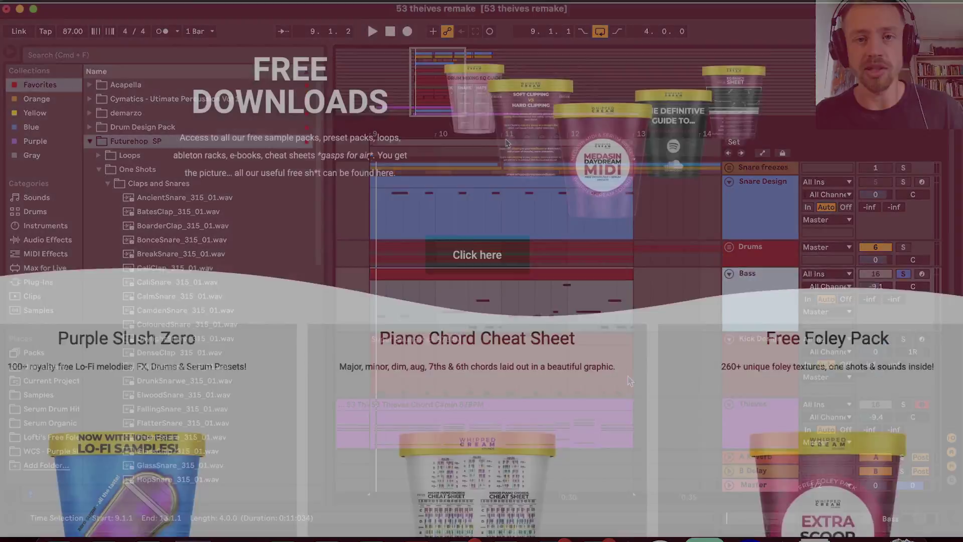
Switch to the Whipped Cream Sounds website, browse the free downloads and request the free Purple Slush Zero pack.
scroll(507, 144, "down", 5)
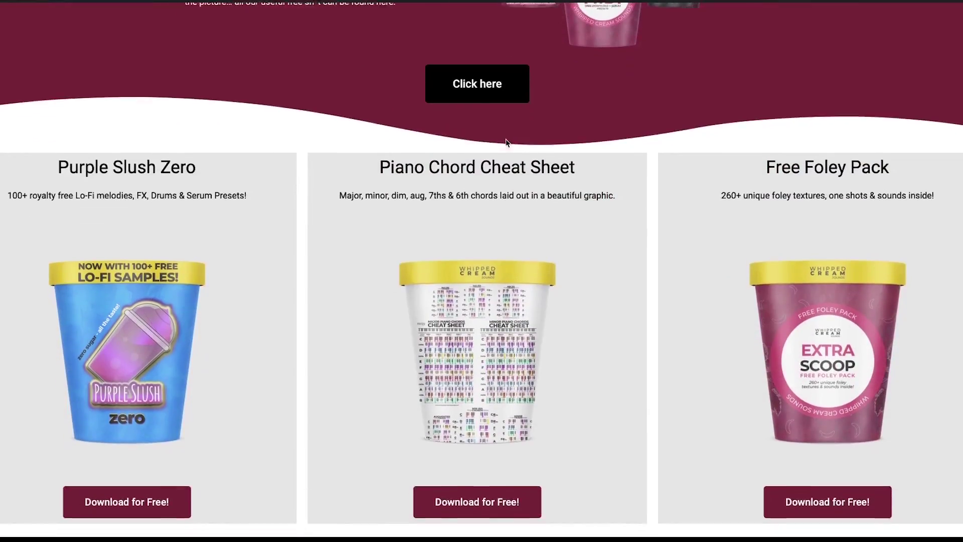
scroll(506, 144, "down", 8)
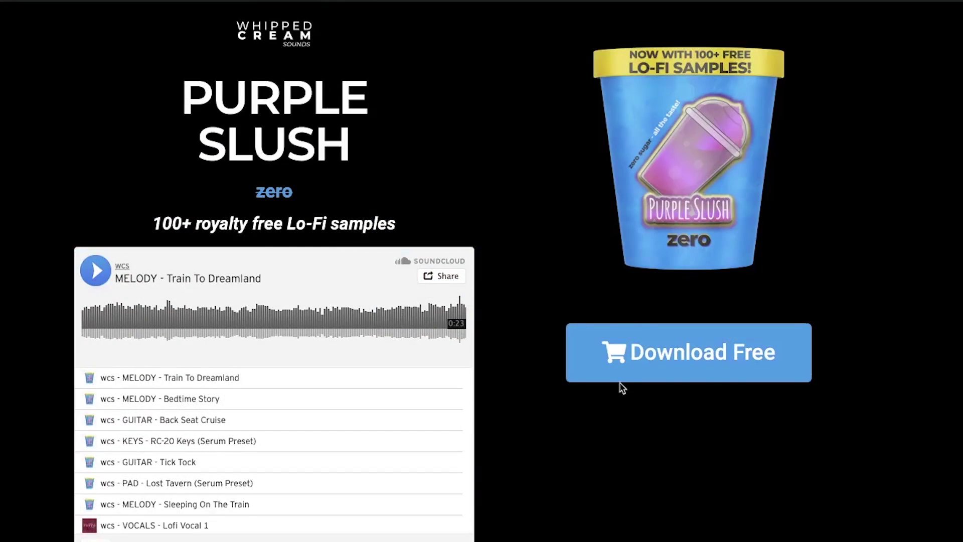
left_click(624, 376)
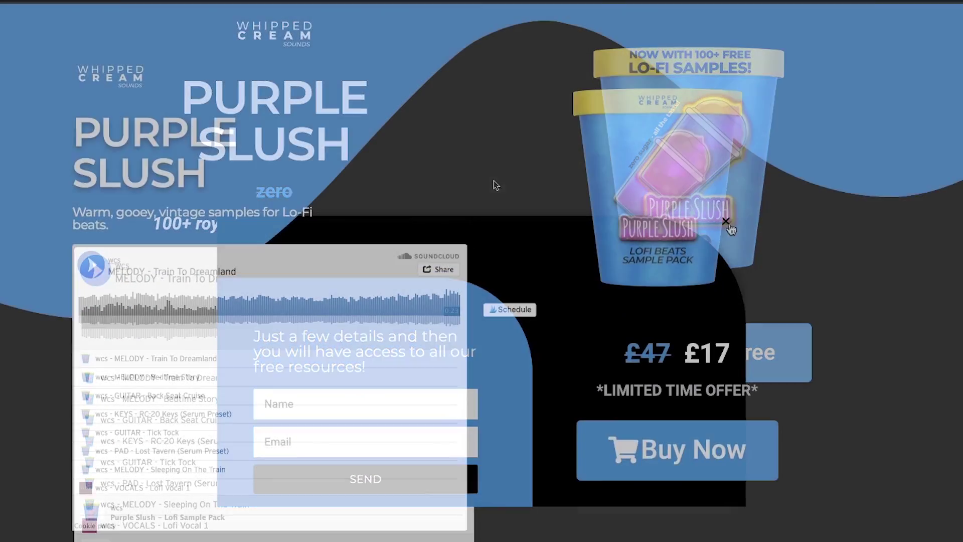
Review the contents of the paid Purple Slush sample pack, add it to the cart and proceed to buy it.
scroll(511, 185, "down", 10)
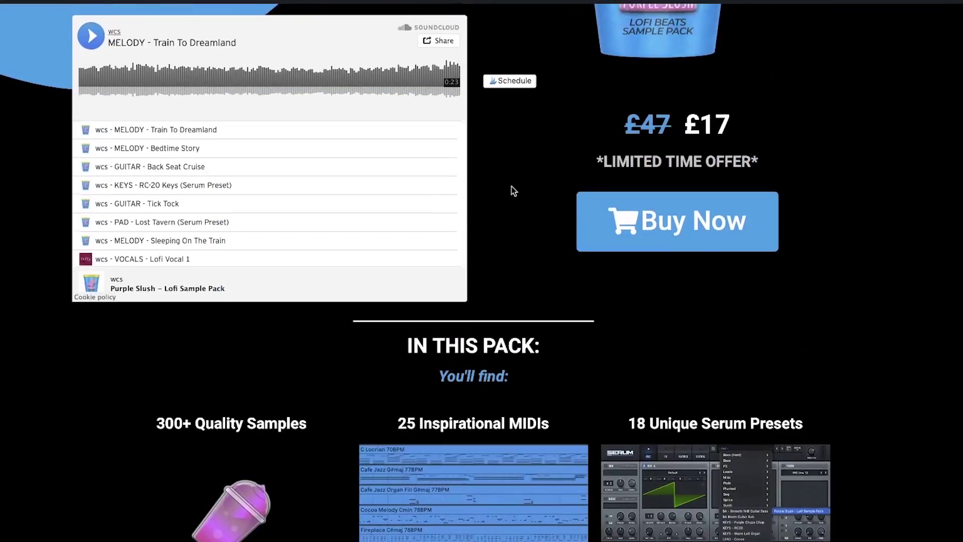
scroll(510, 186, "down", 15)
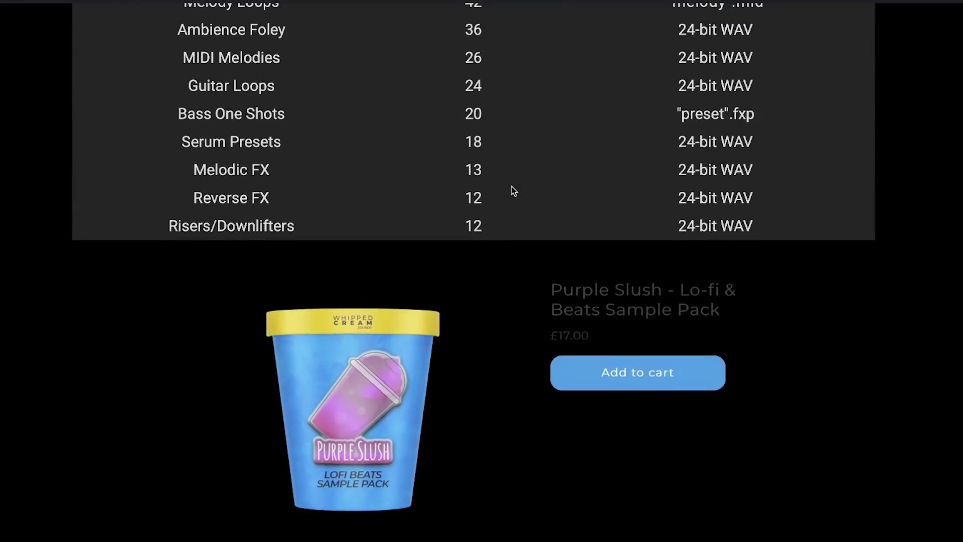
left_click(601, 377)
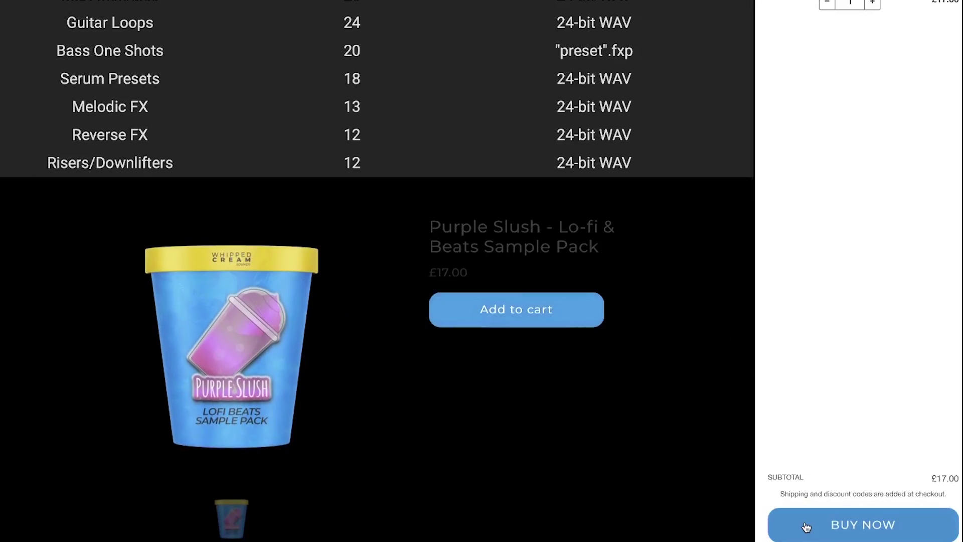
left_click(806, 527)
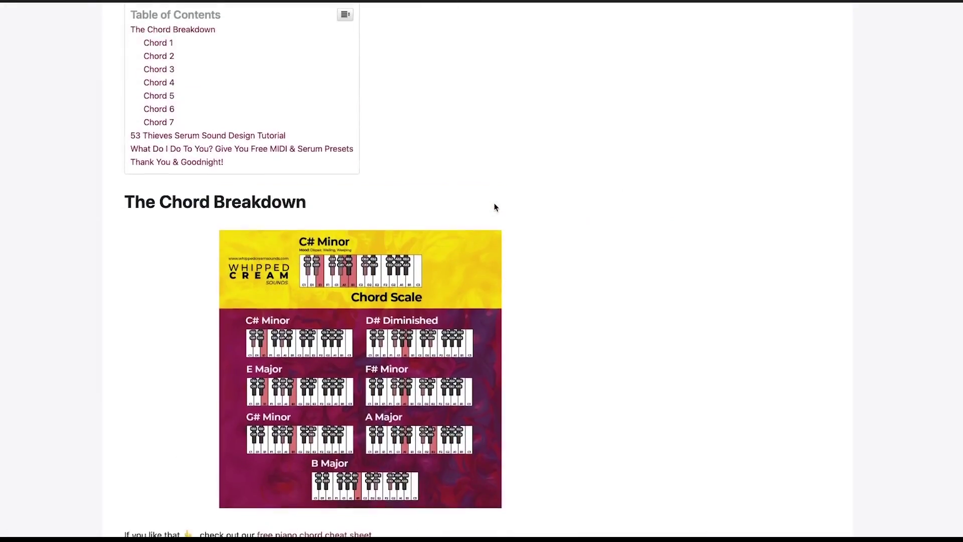
Read through the 53 Thieves chord breakdown article, examining the progression and the individual chord diagrams.
scroll(496, 209, "down", 5)
scroll(495, 209, "down", 17)
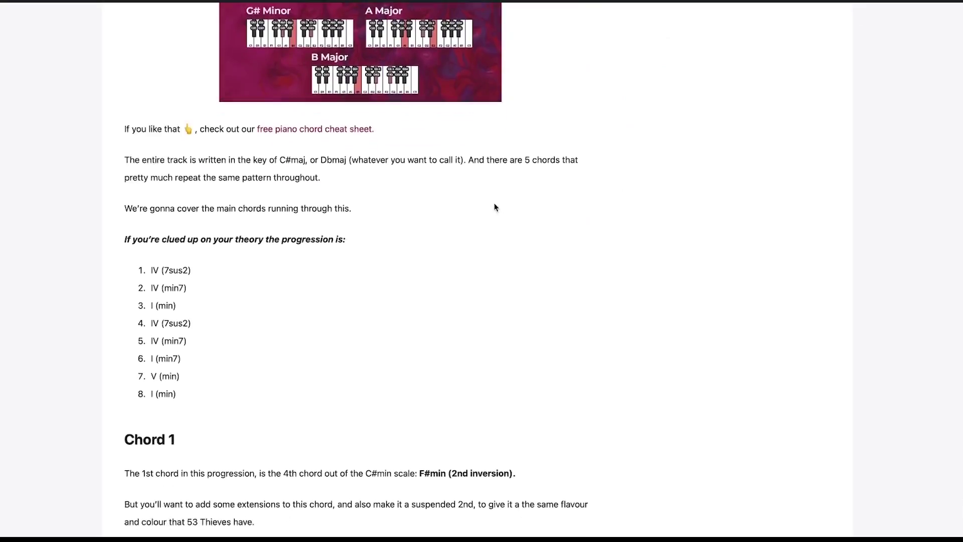
scroll(495, 208, "down", 20)
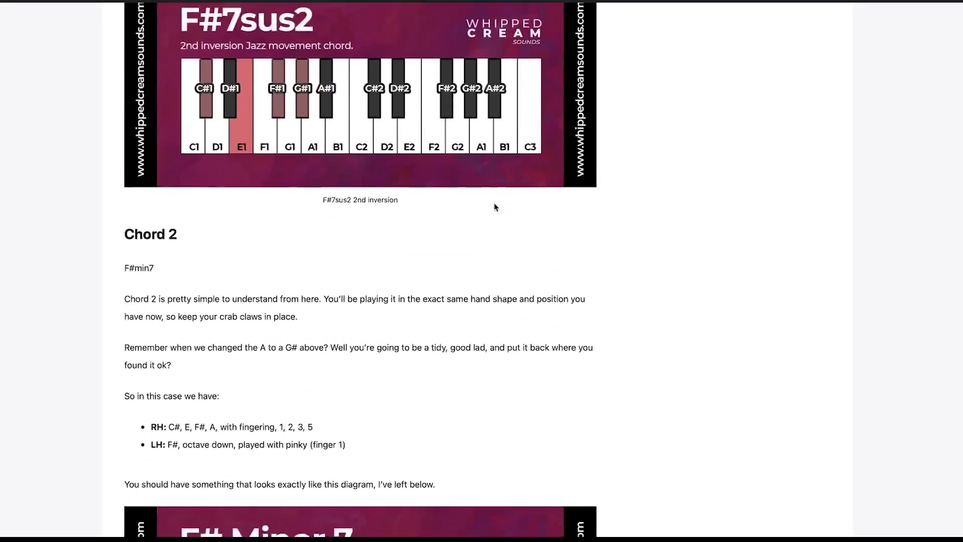
scroll(495, 208, "down", 10)
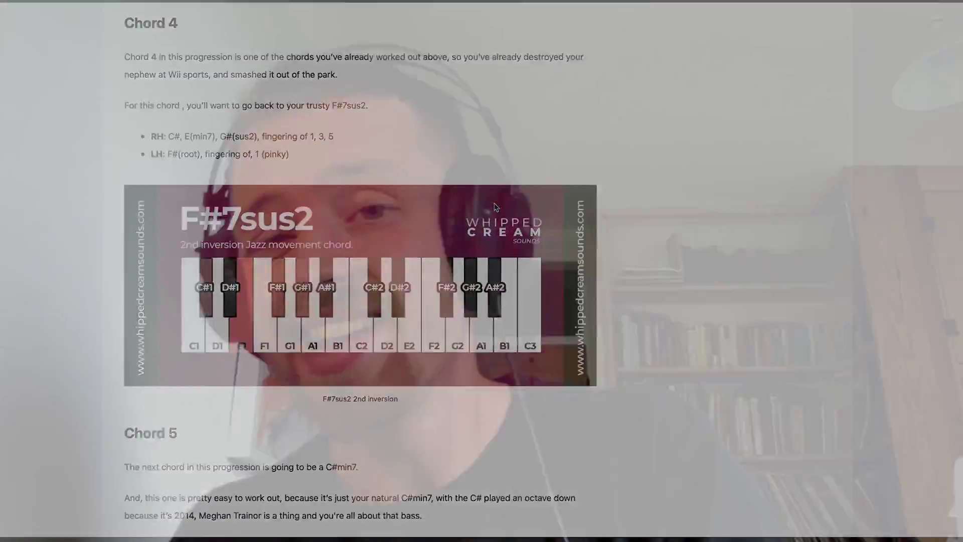